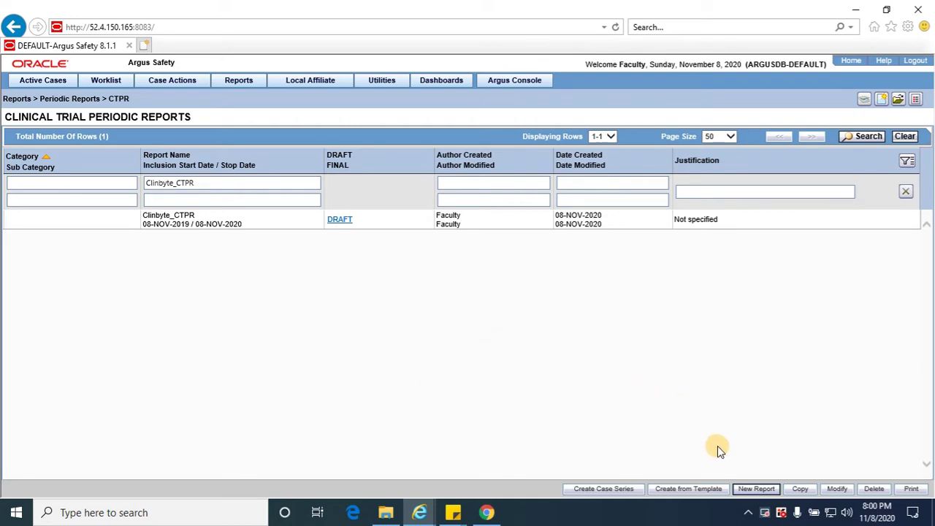
Start a new blank clinical trial periodic report from the Clinical Trial Periodic Reports list
{"action": "left_click", "coordinate": [278, 221]}
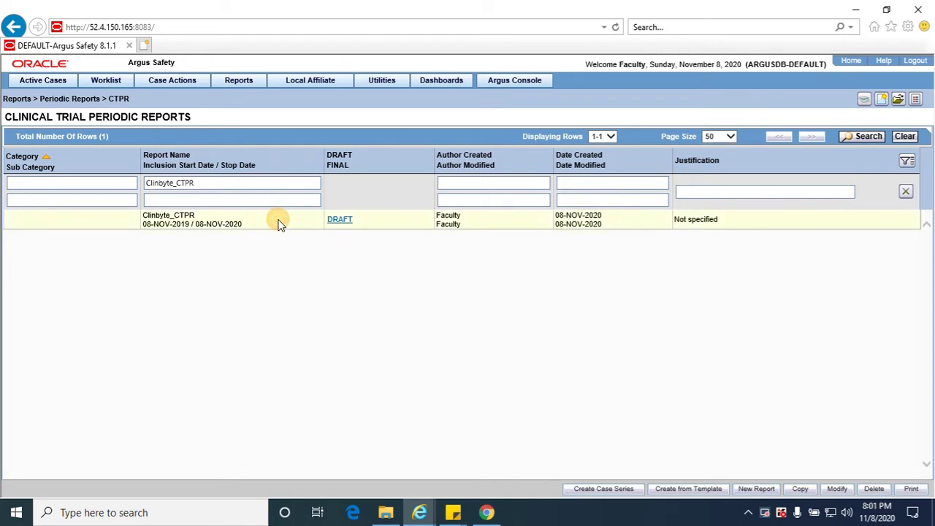
{"action": "left_click", "coordinate": [760, 489]}
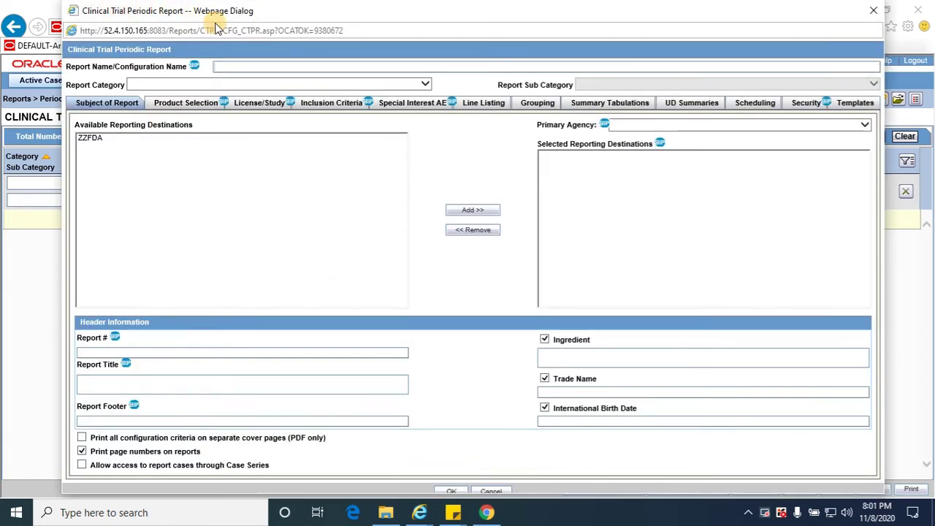
Add ZZFDA as the reporting destination and name the configuration Clinbyte_CTPR
{"action": "left_click", "coordinate": [99, 139]}
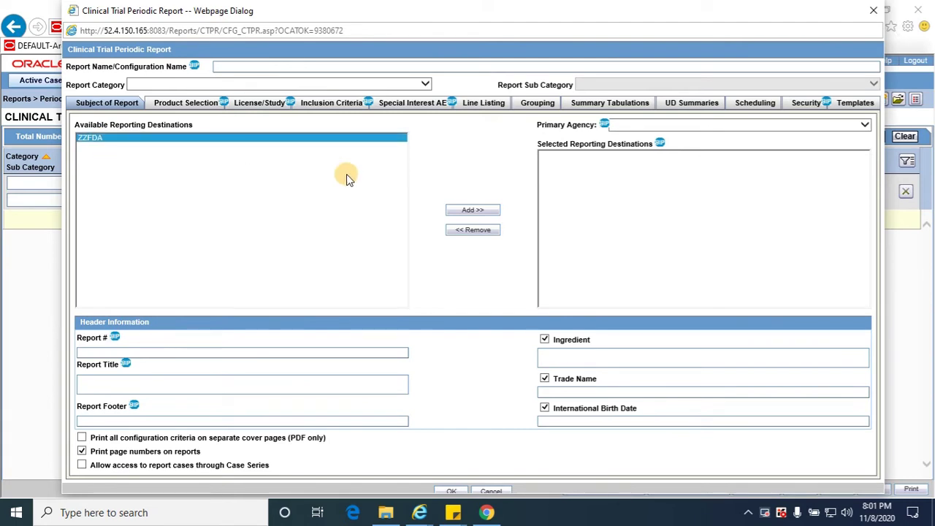
{"action": "left_click", "coordinate": [474, 210]}
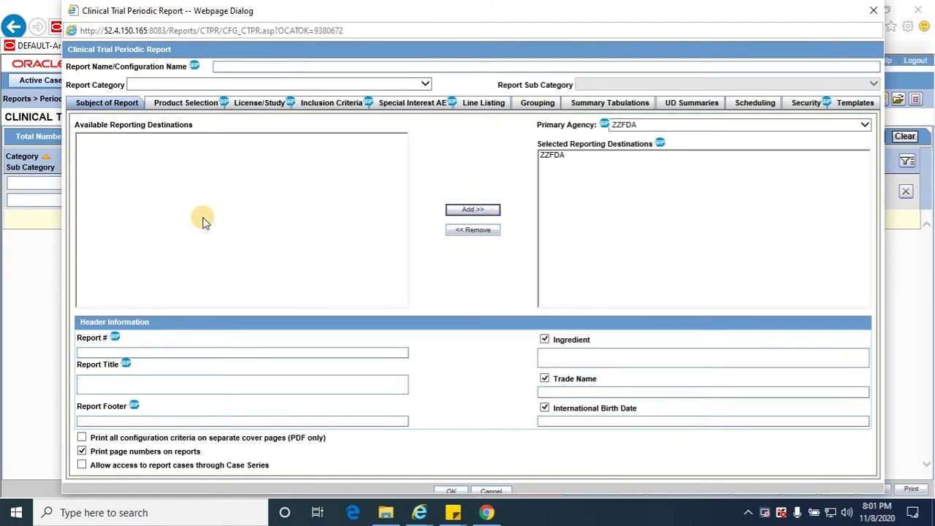
{"action": "left_click", "coordinate": [235, 66]}
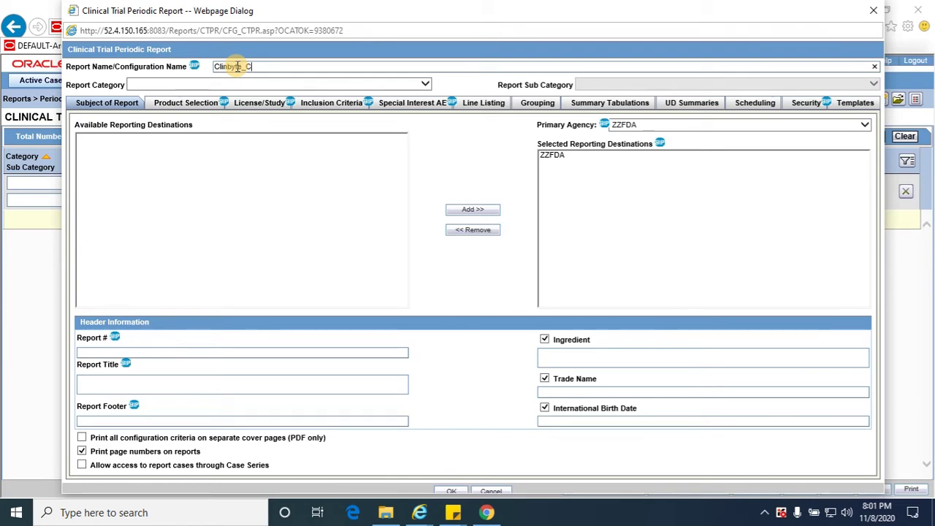
{"action": "type", "text": "Clinbyte_CTPR"}
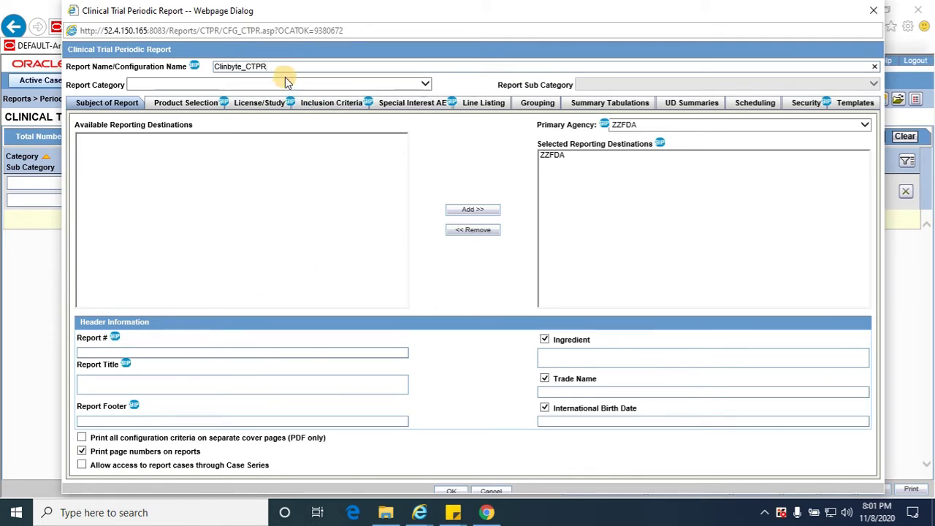
Copy the name Clinbyte_CTPR into the Report # and Report Title fields
{"action": "double_click", "coordinate": [252, 66]}
{"action": "key", "text": "ctrl+c"}
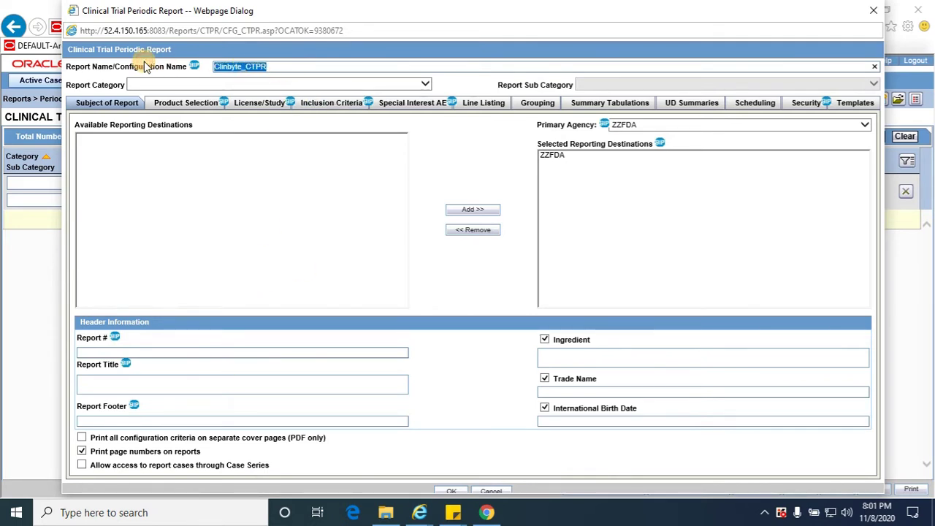
{"action": "left_click", "coordinate": [227, 355]}
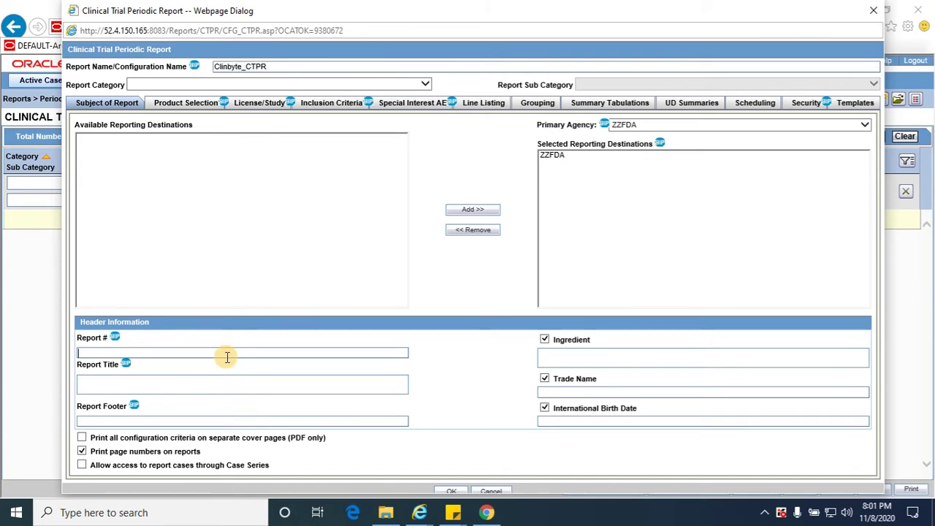
{"action": "key", "text": "ctrl+v"}
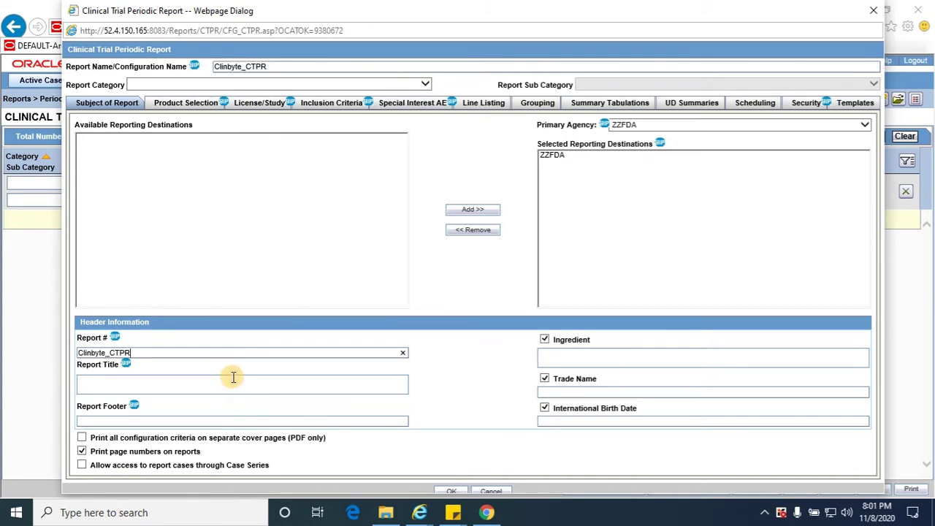
{"action": "left_click", "coordinate": [233, 377]}
{"action": "key", "text": "ctrl+v"}
Limit products to ALPROSTADIL, Tablet formulation, UNITED STATES, and pick the ALPROSTADIL (US) license
{"action": "left_click", "coordinate": [186, 105]}
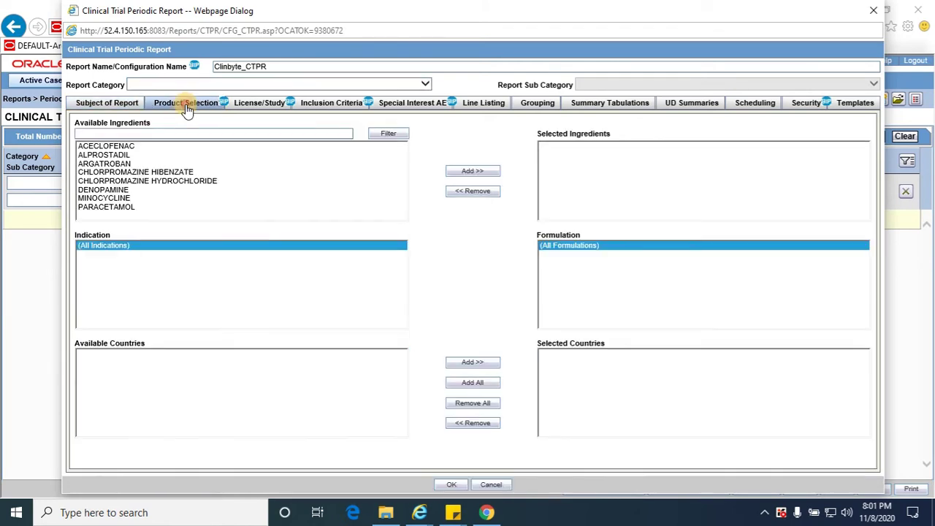
{"action": "left_click", "coordinate": [103, 155]}
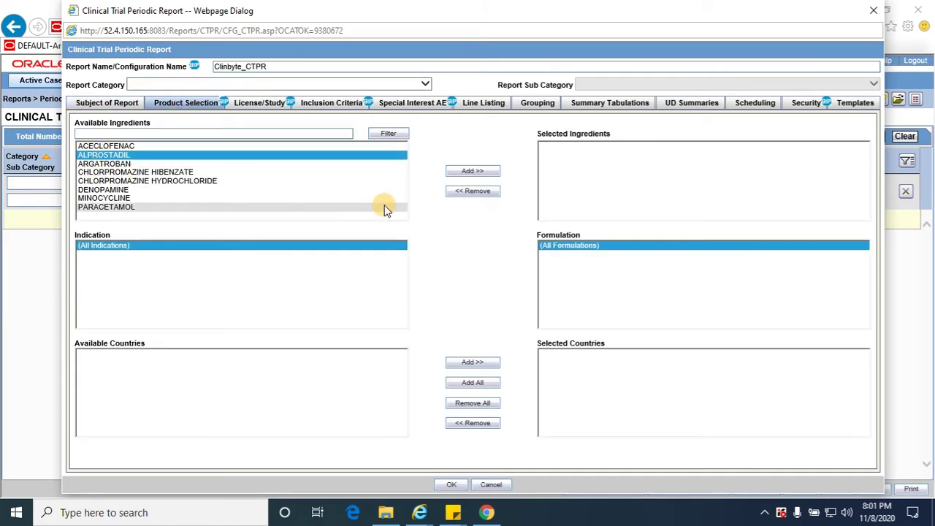
{"action": "left_click", "coordinate": [459, 175]}
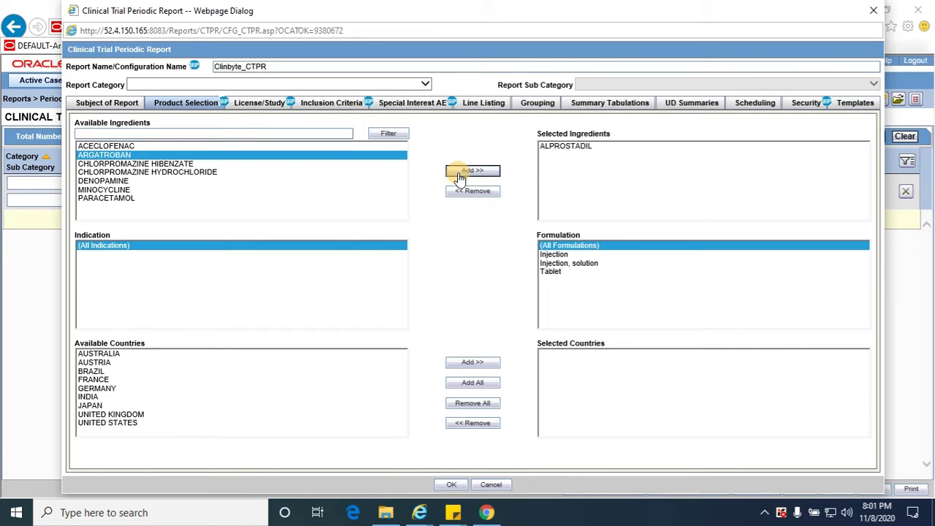
{"action": "left_click", "coordinate": [548, 272]}
{"action": "left_click", "coordinate": [99, 423]}
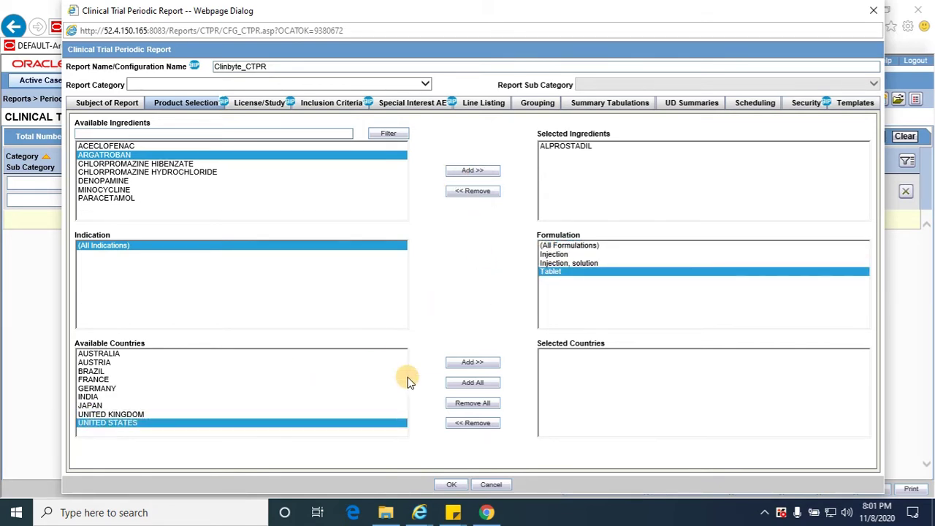
{"action": "left_click", "coordinate": [470, 361]}
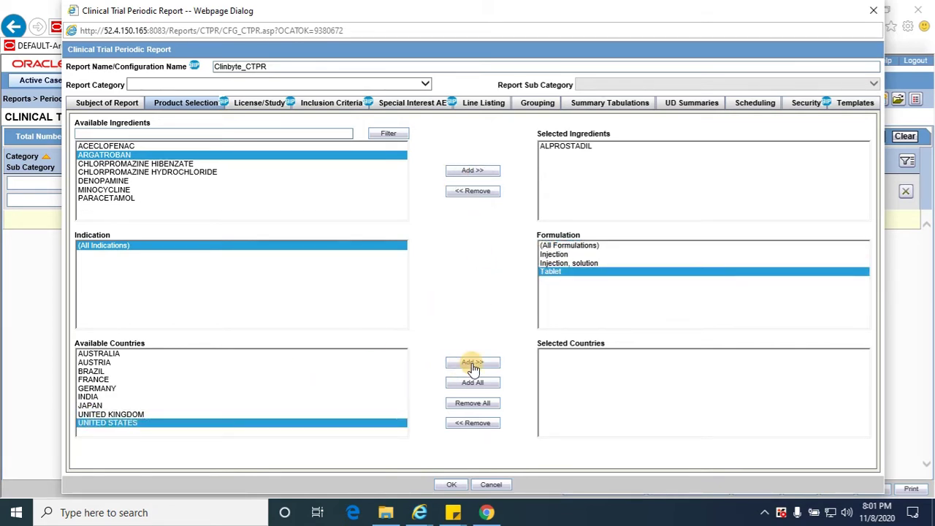
{"action": "left_click", "coordinate": [250, 102]}
{"action": "left_click", "coordinate": [123, 135]}
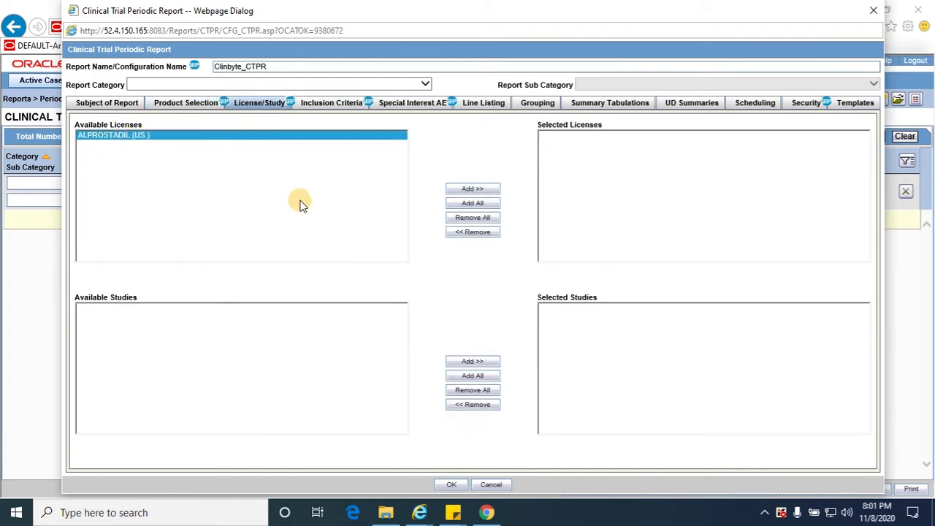
Add the ALPROSTADIL (US) license and filter case receipt dates 09-NOV-2019 to 08-NOV-2020
{"action": "left_click", "coordinate": [484, 189]}
{"action": "left_click", "coordinate": [338, 104]}
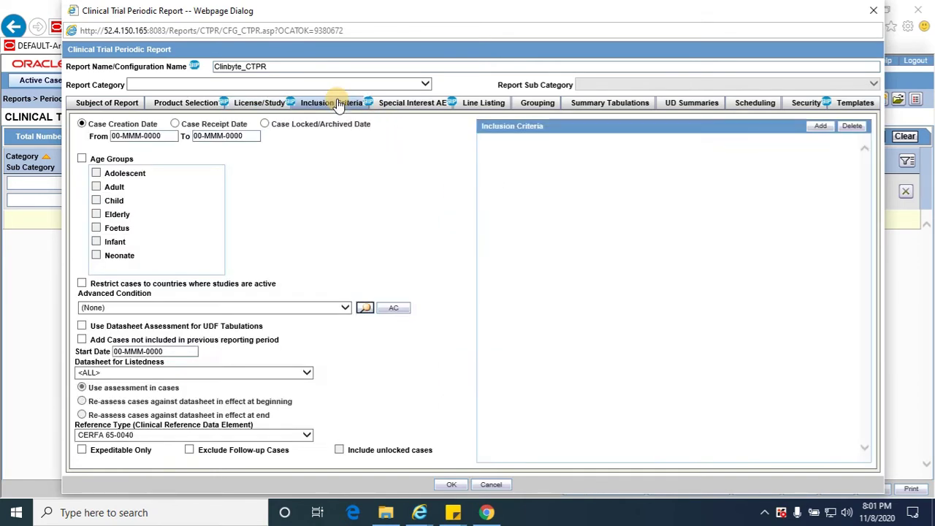
{"action": "left_click", "coordinate": [176, 125]}
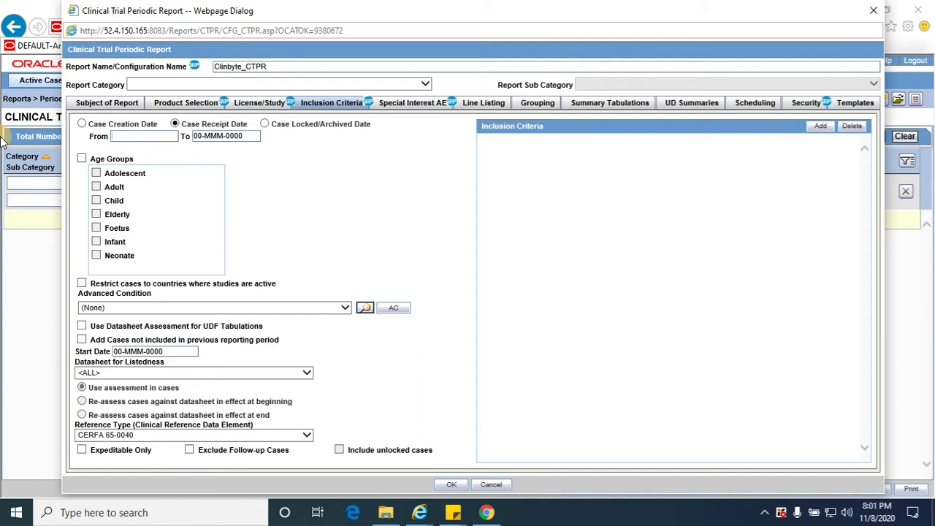
{"action": "type", "text": "08-NOV-2019"}
{"action": "key", "text": "Tab"}
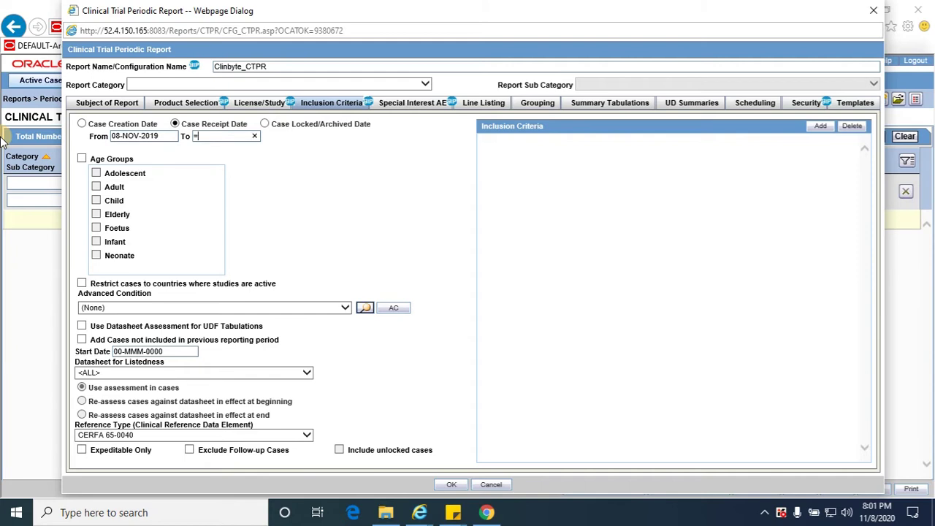
{"action": "key", "text": "Tab"}
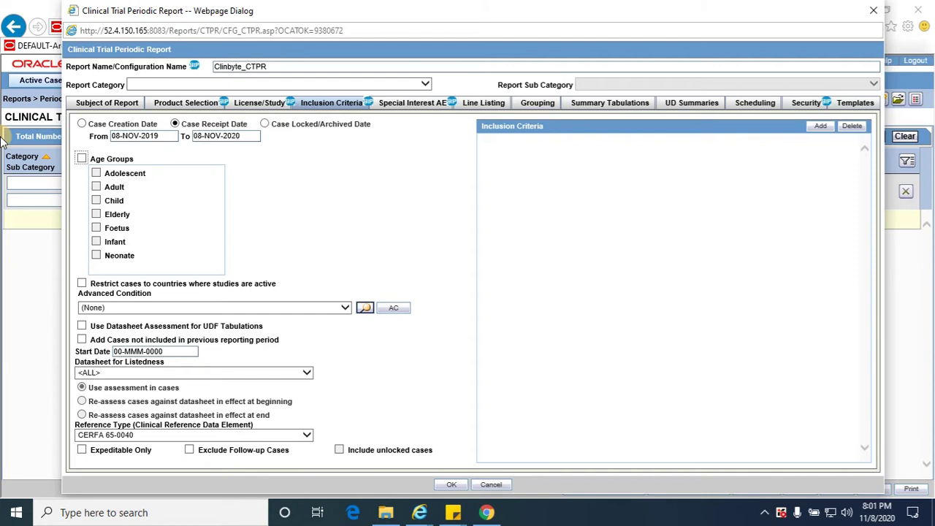
{"action": "left_click", "coordinate": [119, 136]}
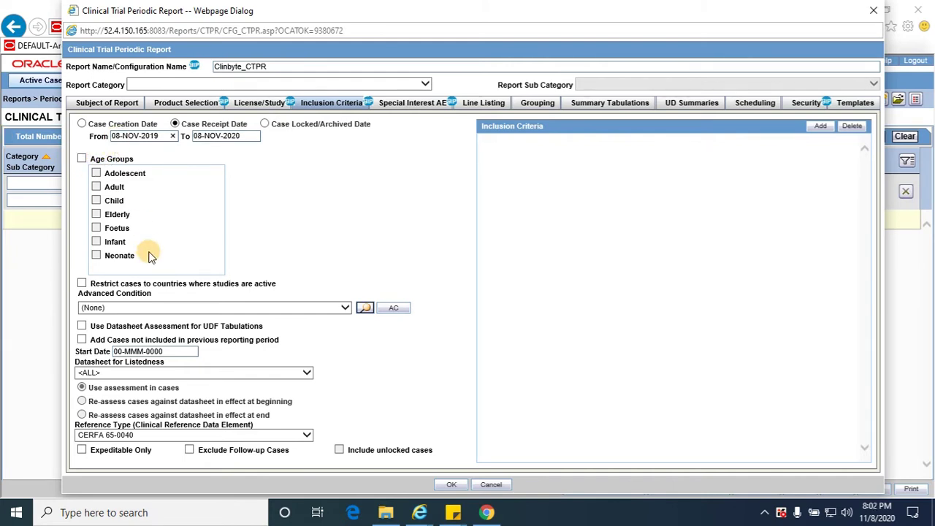
{"action": "key", "text": "Delete"}
{"action": "type", "text": "9"}
{"action": "key", "text": "Tab"}
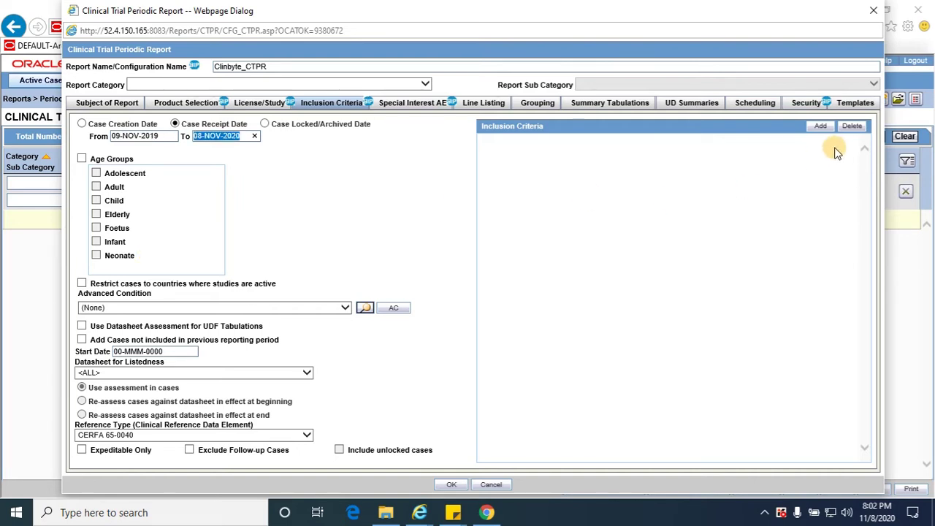
Add two inclusion criteria rows with report types Sponsored Trial and Post Marketing Surv
{"action": "left_click", "coordinate": [820, 127]}
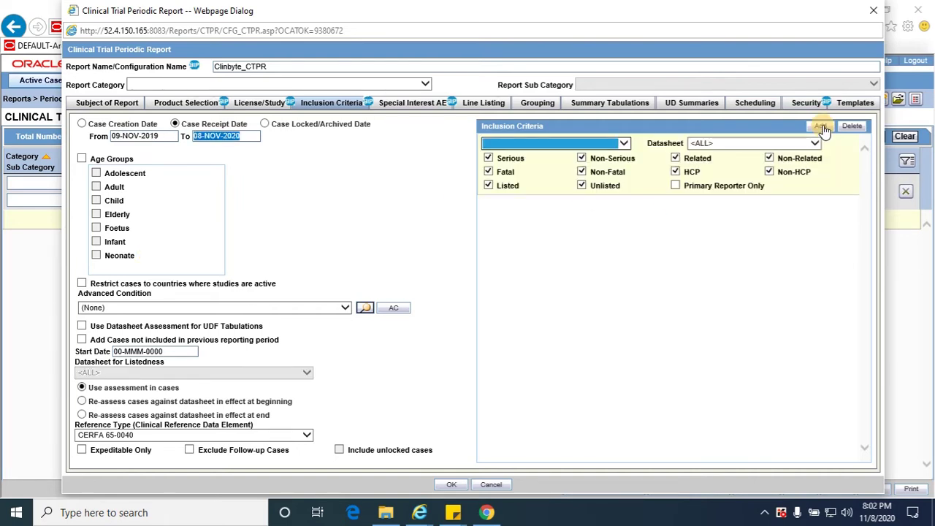
{"action": "left_click", "coordinate": [626, 144]}
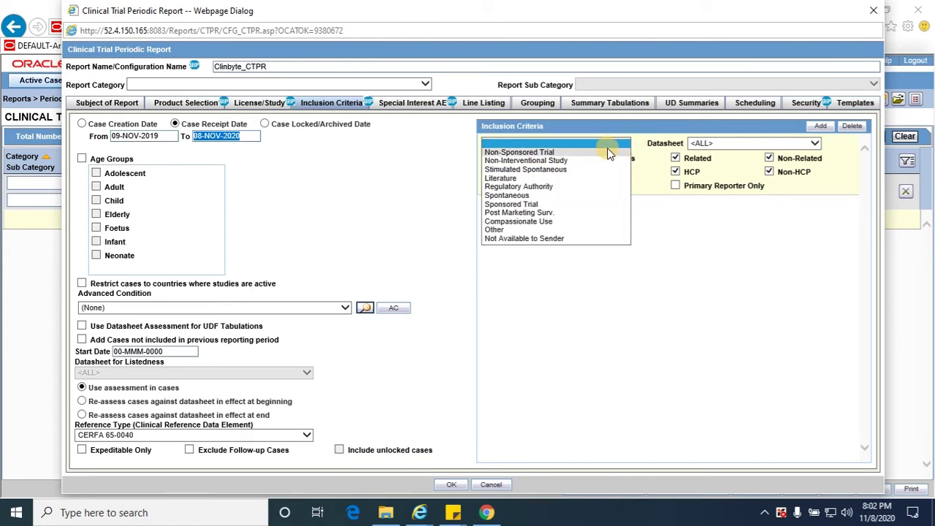
{"action": "left_click", "coordinate": [530, 205]}
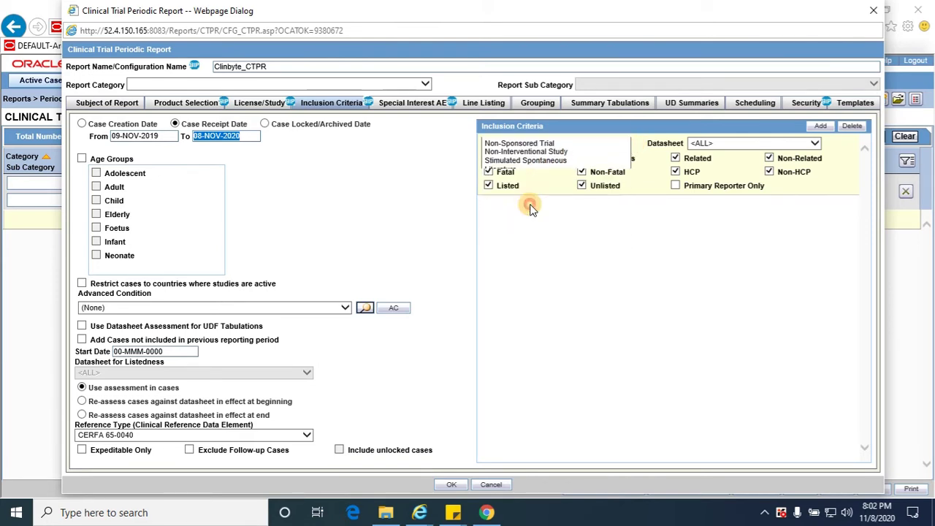
{"action": "left_click", "coordinate": [820, 127]}
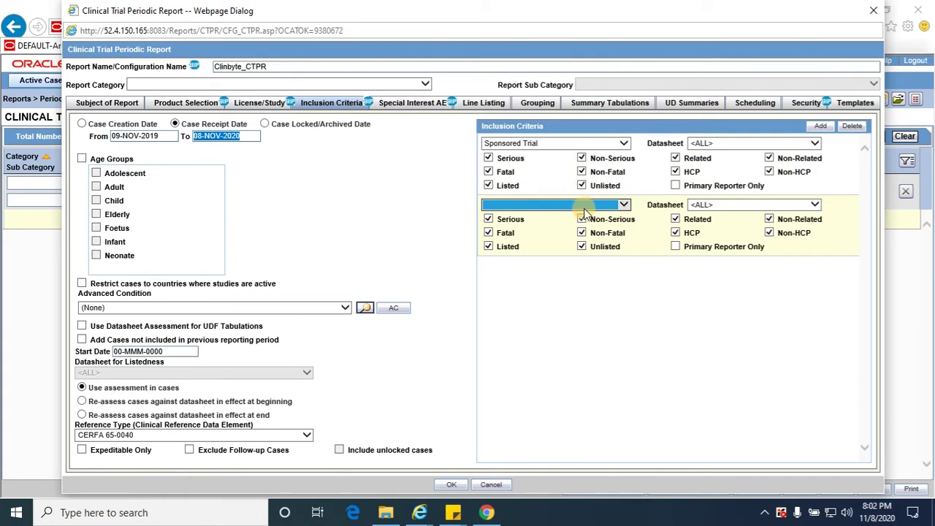
{"action": "left_click", "coordinate": [599, 203]}
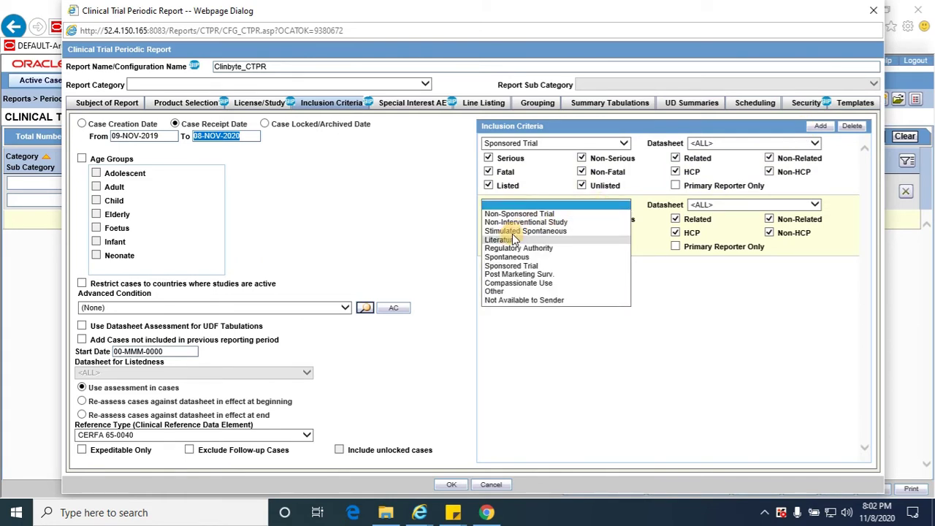
{"action": "left_click", "coordinate": [518, 275]}
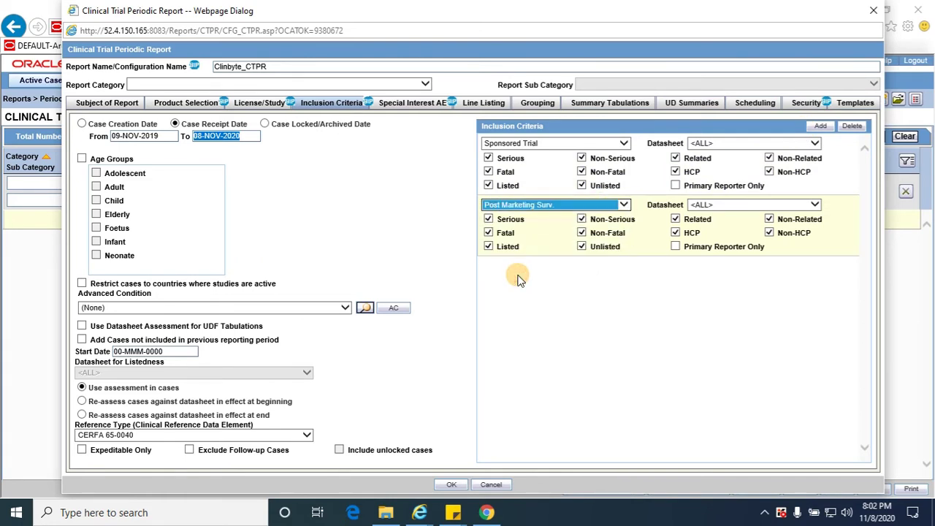
Line listing: check Case Classification, As Determined Listedness, Initial Receipt Date, Listedness, Narrative; uncheck Abbreviated Narrative
{"action": "left_click", "coordinate": [414, 106]}
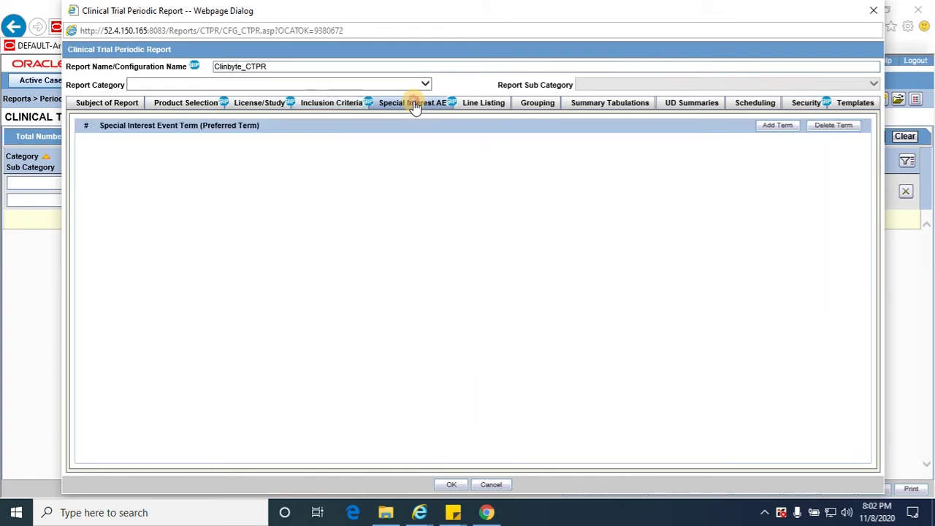
{"action": "left_click", "coordinate": [483, 104]}
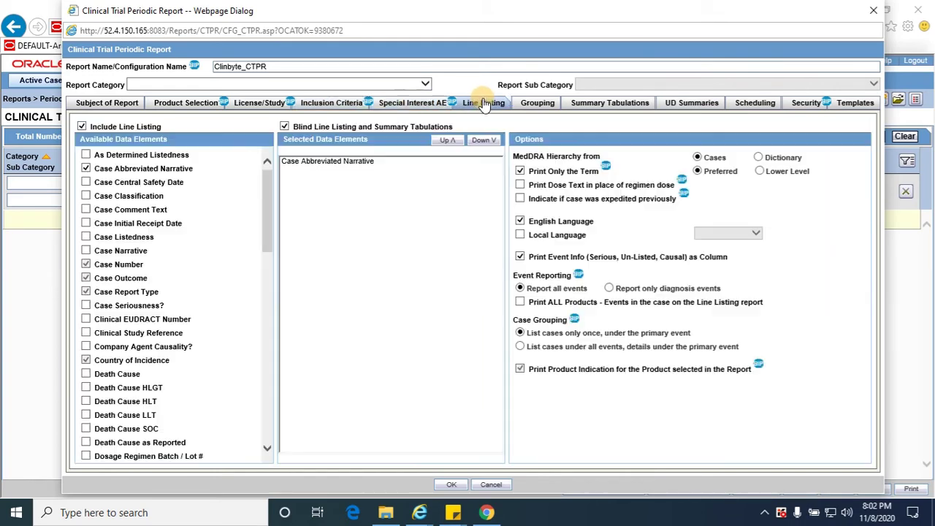
{"action": "left_click", "coordinate": [86, 196]}
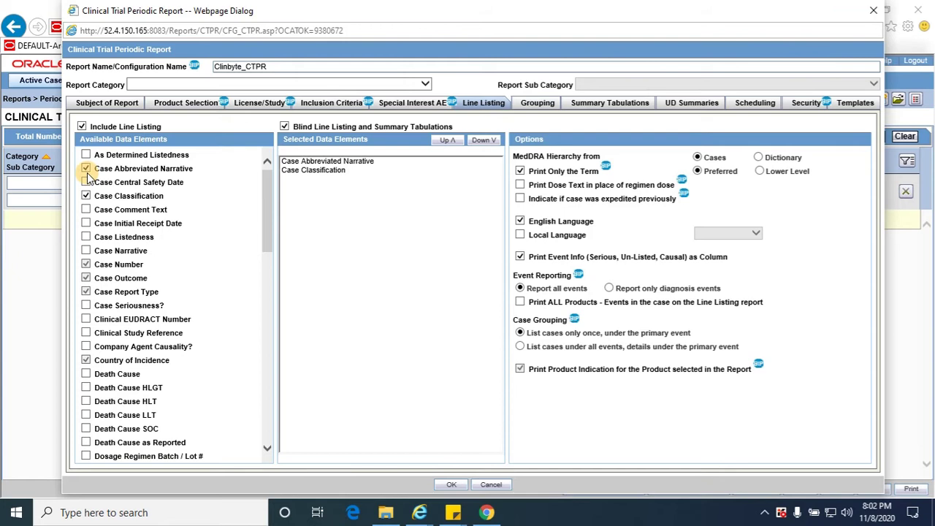
{"action": "left_click", "coordinate": [86, 168]}
{"action": "left_click", "coordinate": [87, 155]}
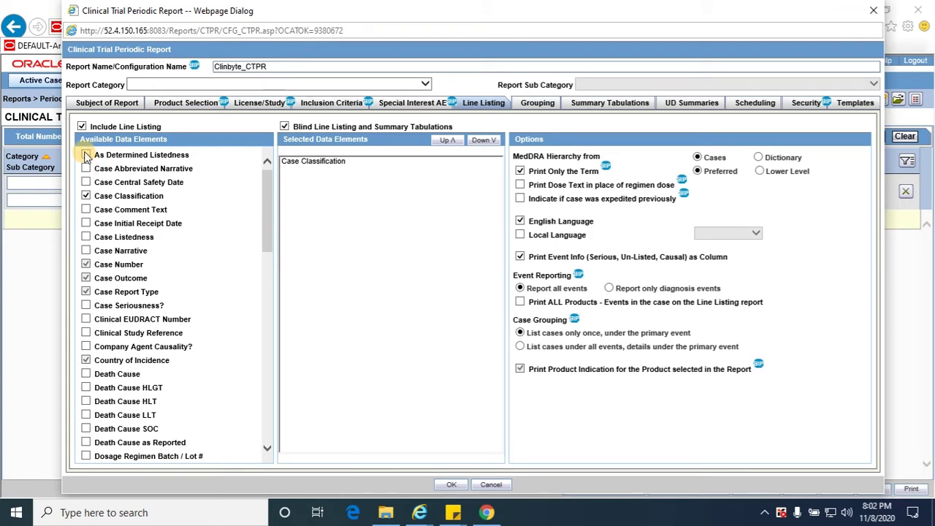
{"action": "left_click", "coordinate": [86, 223]}
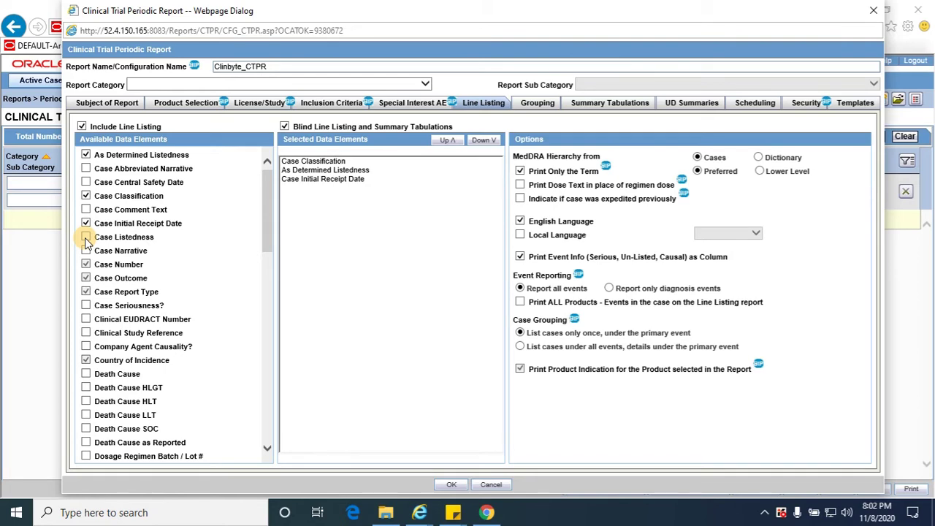
{"action": "left_click", "coordinate": [86, 237]}
{"action": "left_click", "coordinate": [87, 250]}
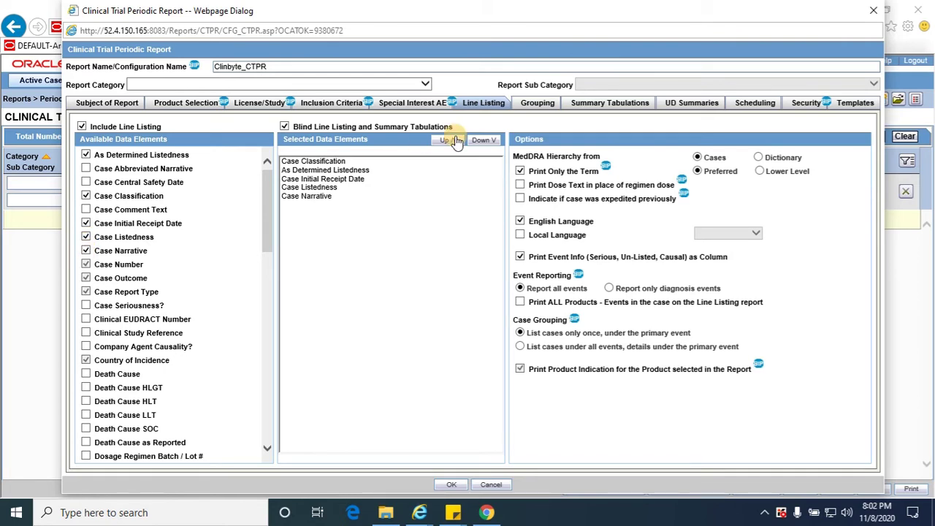
Add Case Seriousness? as the grouping and As Determined Listedness as the sorting field
{"action": "left_click", "coordinate": [537, 103]}
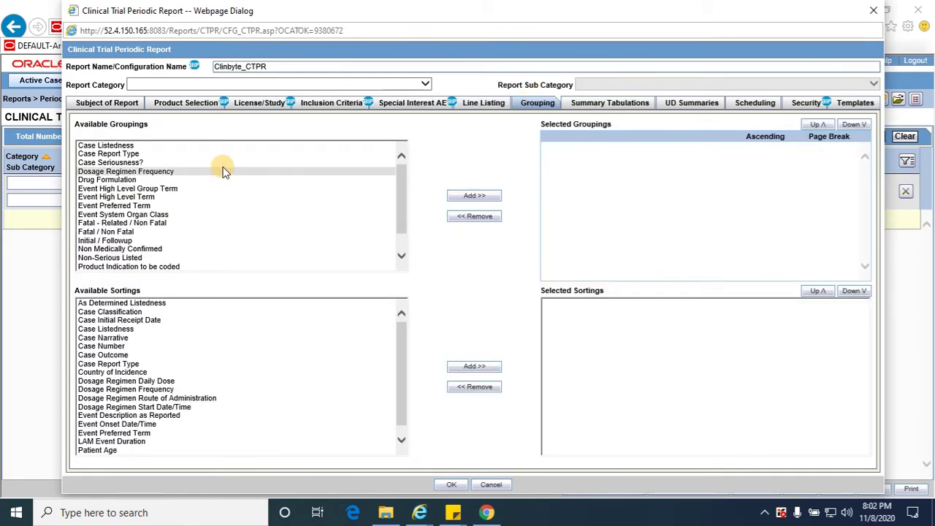
{"action": "left_click", "coordinate": [128, 164]}
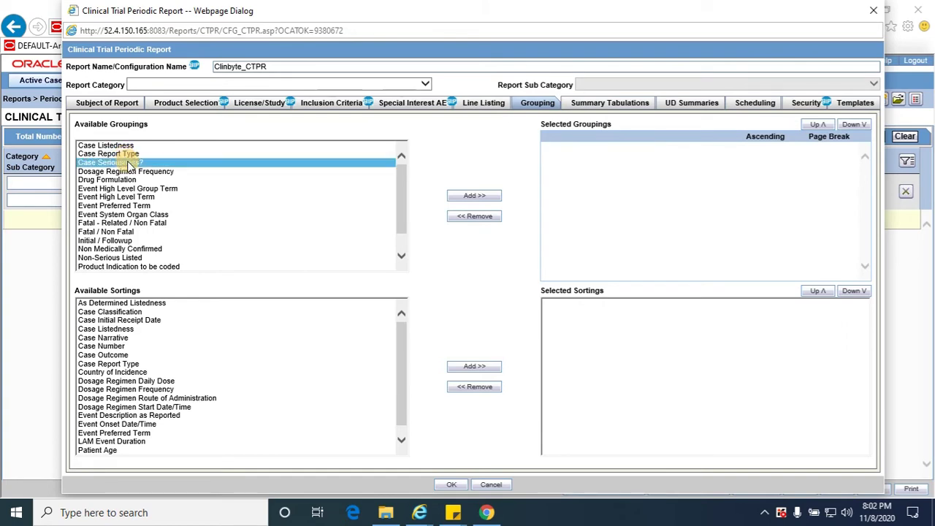
{"action": "left_click", "coordinate": [474, 196]}
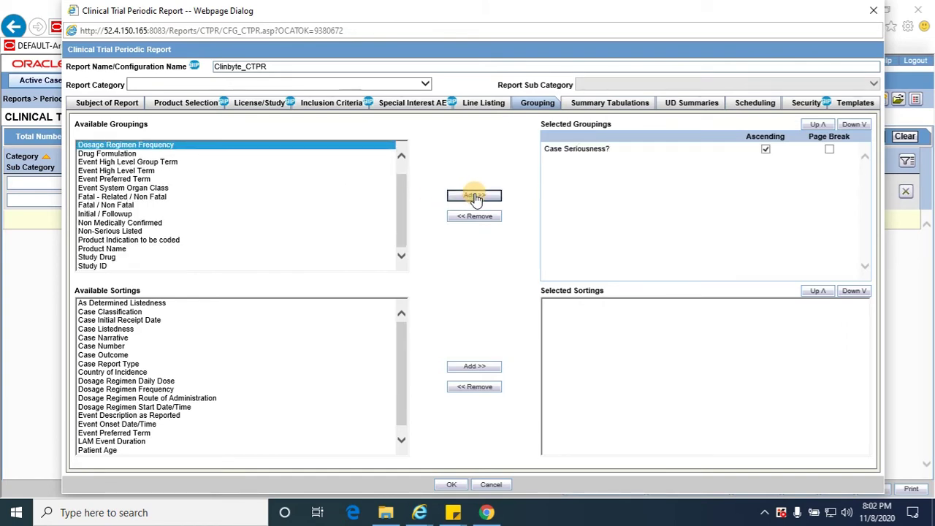
{"action": "left_click", "coordinate": [109, 312]}
{"action": "left_click", "coordinate": [108, 303]}
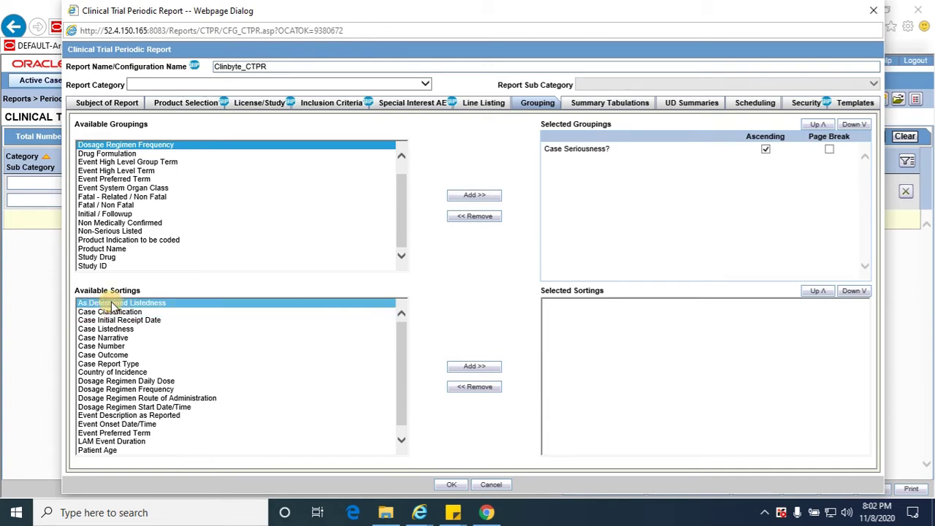
{"action": "left_click", "coordinate": [487, 367]}
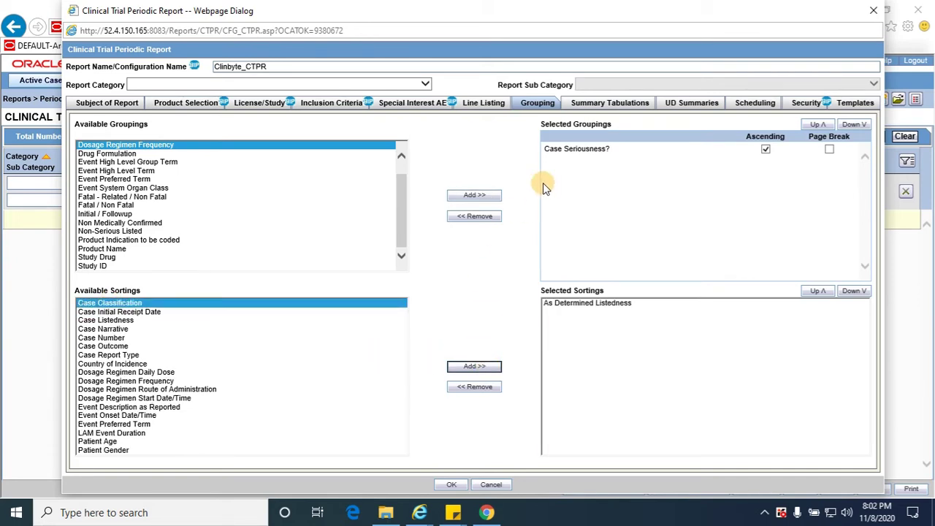
Check Include Index, Summary of Cases Missing Assessments, Count per Report Type with deaths, and Event count per Study Drug
{"action": "left_click", "coordinate": [600, 107]}
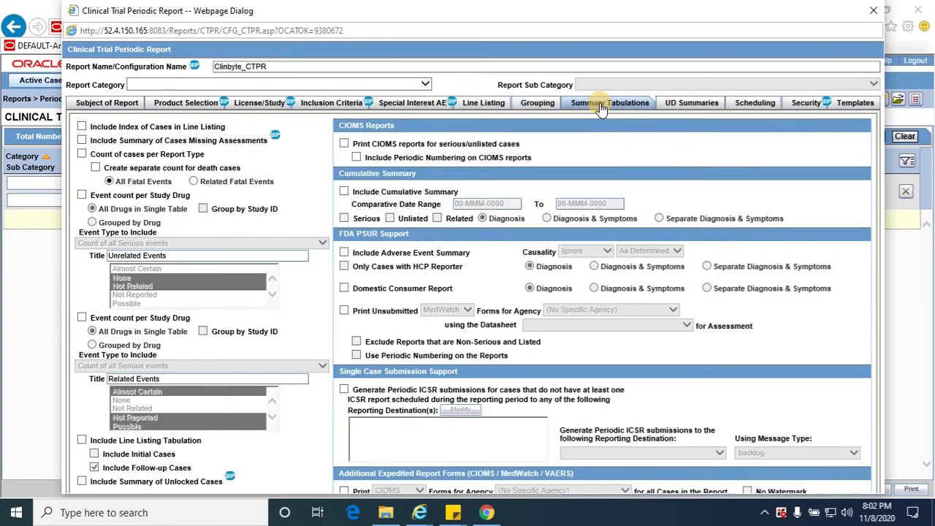
{"action": "left_click", "coordinate": [84, 127]}
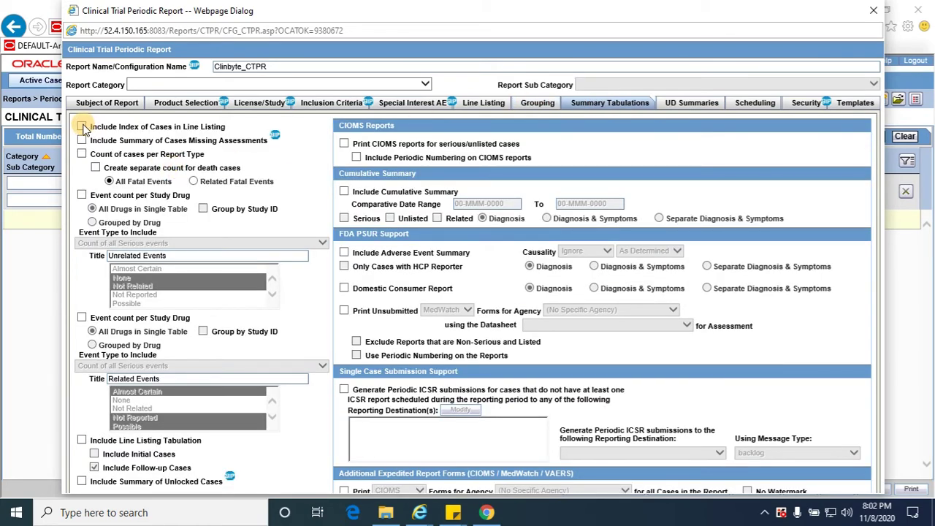
{"action": "left_click", "coordinate": [82, 141]}
{"action": "left_click", "coordinate": [82, 154]}
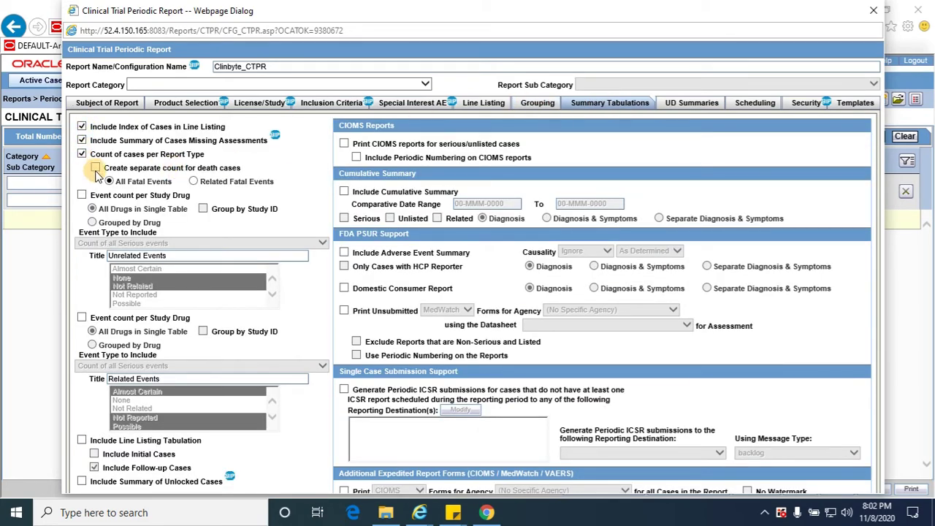
{"action": "left_click", "coordinate": [96, 168]}
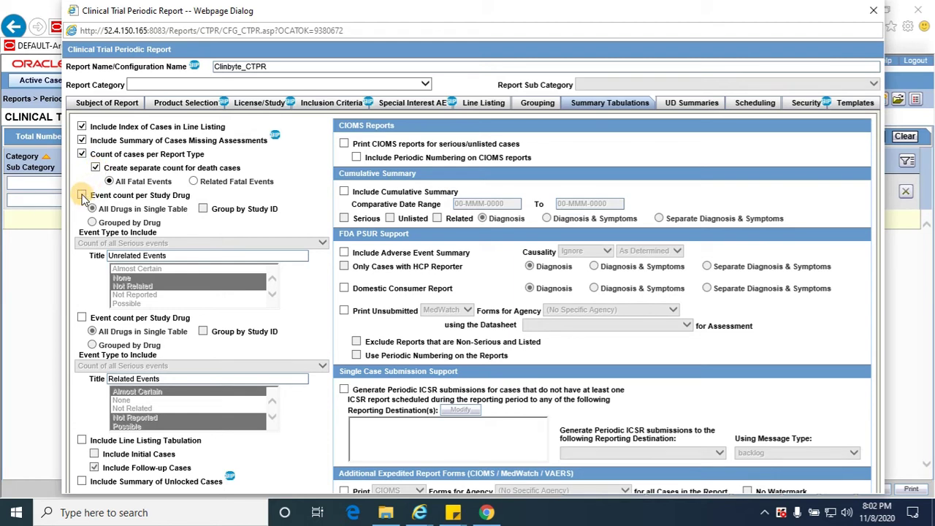
{"action": "left_click", "coordinate": [81, 195]}
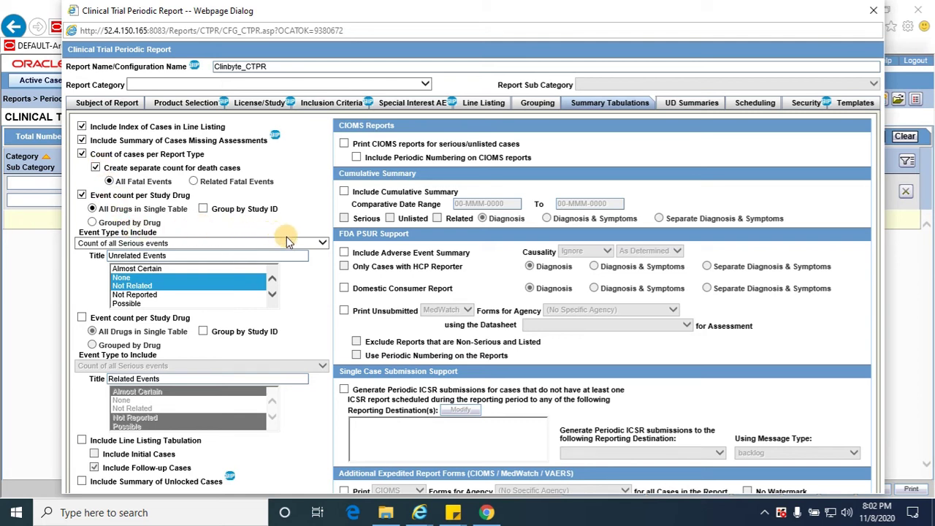
Set the Unrelated Events count to all events, with every causality selected
{"action": "left_click", "coordinate": [321, 245]}
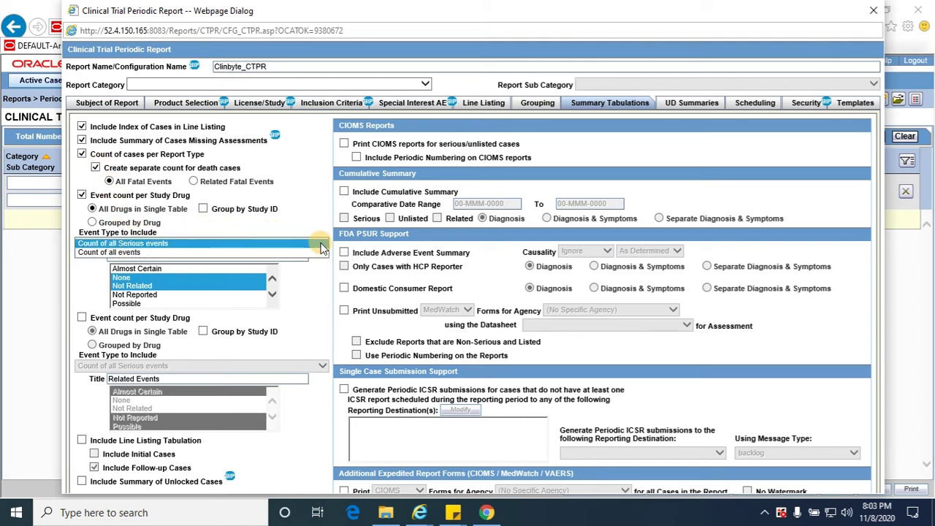
{"action": "left_click", "coordinate": [308, 251]}
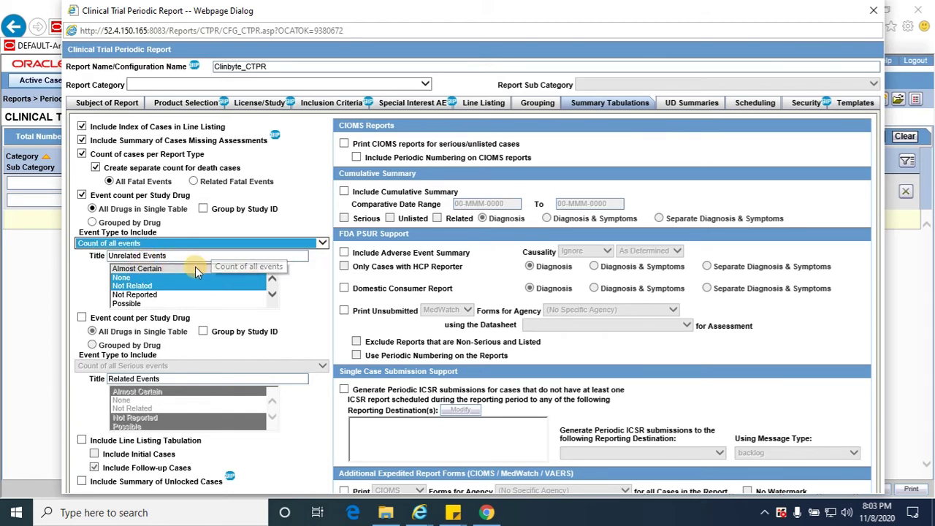
{"action": "left_click", "coordinate": [275, 280]}
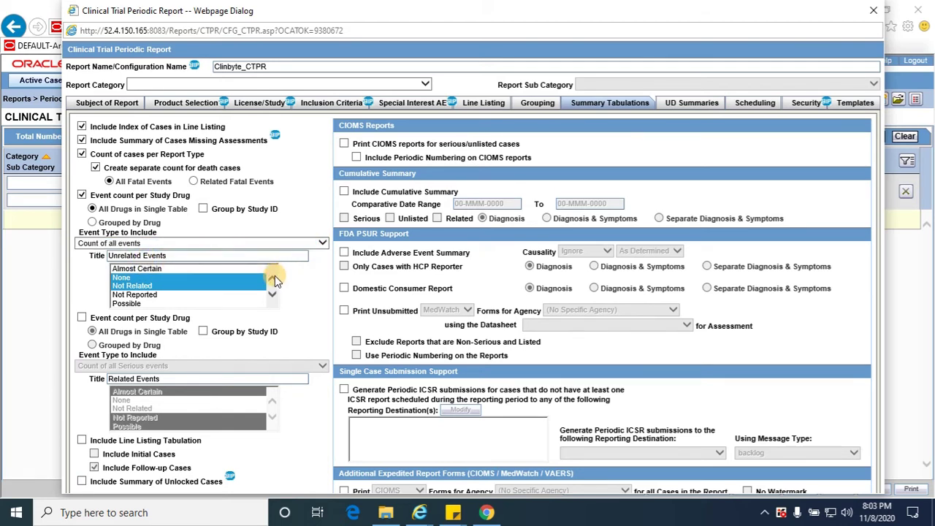
{"action": "left_click_drag", "start_coordinate": [250, 269], "coordinate": [267, 299]}
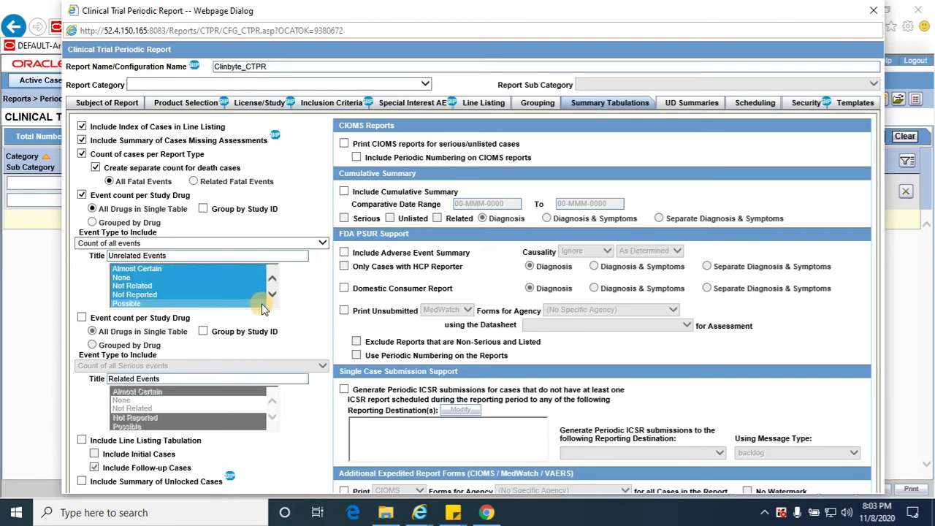
{"action": "left_click", "coordinate": [272, 295]}
{"action": "left_click", "coordinate": [272, 295]}
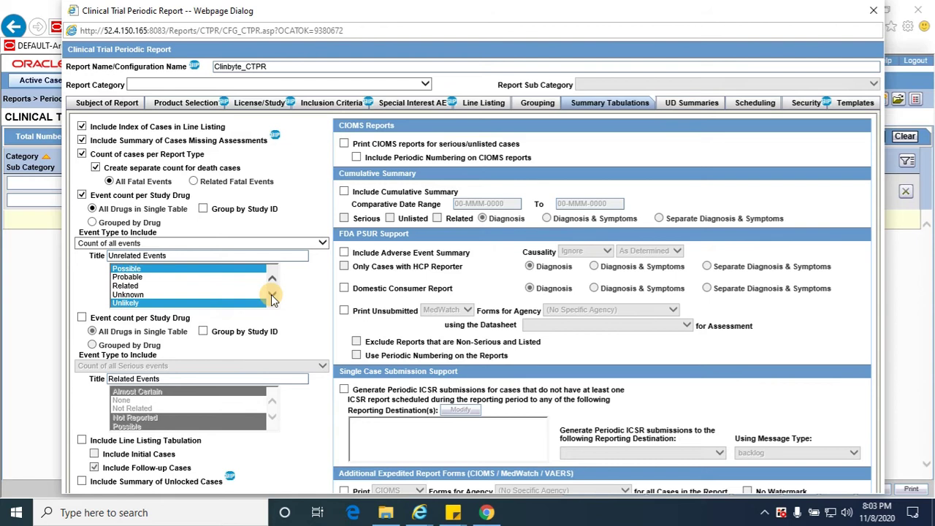
{"action": "left_click", "coordinate": [234, 281], "text": "ctrl"}
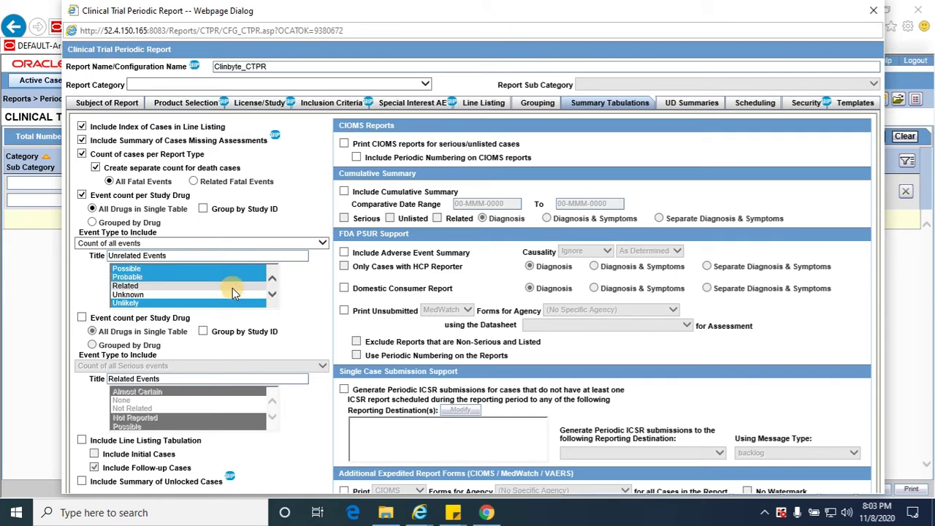
{"action": "left_click", "coordinate": [232, 286], "text": "ctrl"}
{"action": "left_click", "coordinate": [231, 294], "text": "ctrl"}
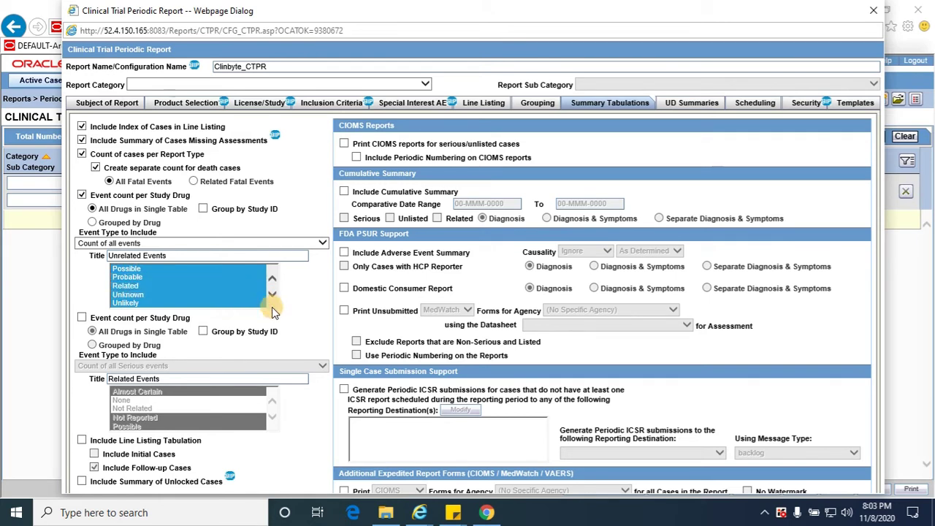
Add a second Related Events count of all events, causalities Almost Certain, Not Reported, Possible
{"action": "left_click", "coordinate": [81, 317]}
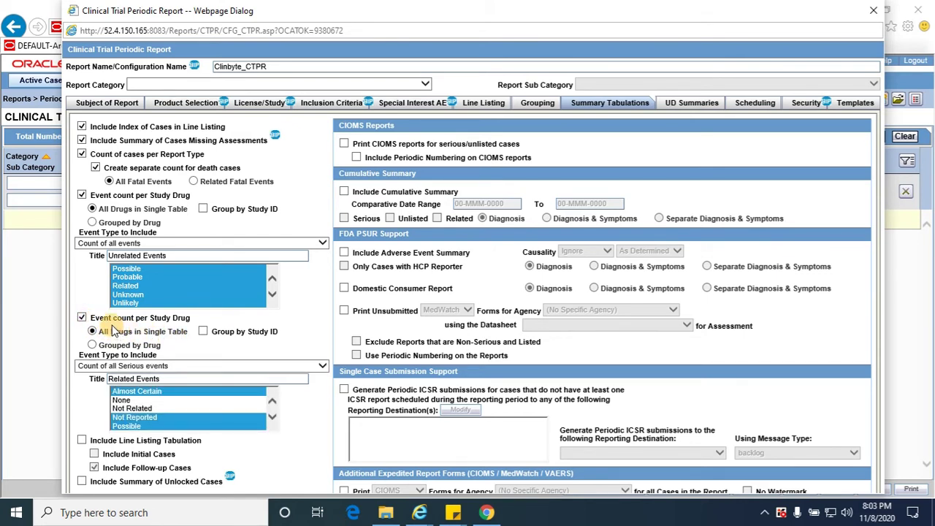
{"action": "left_click", "coordinate": [205, 366]}
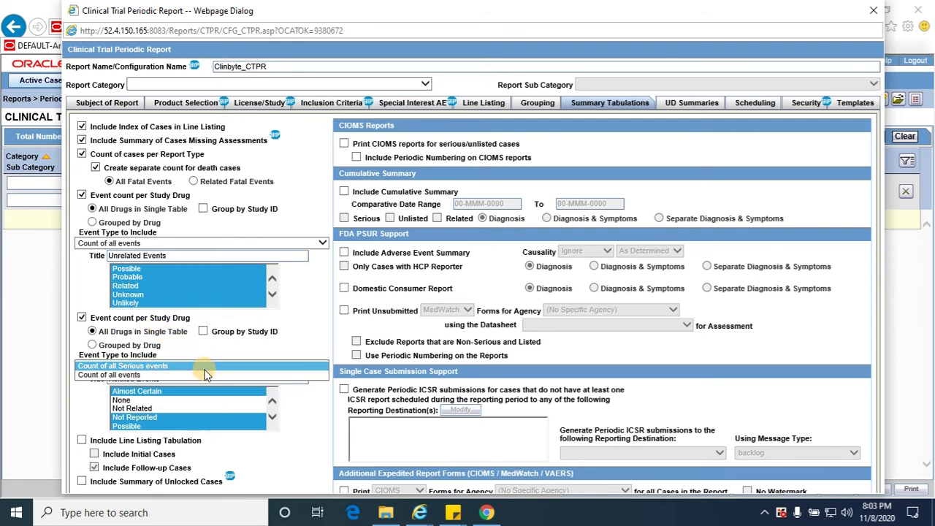
{"action": "left_click", "coordinate": [204, 374]}
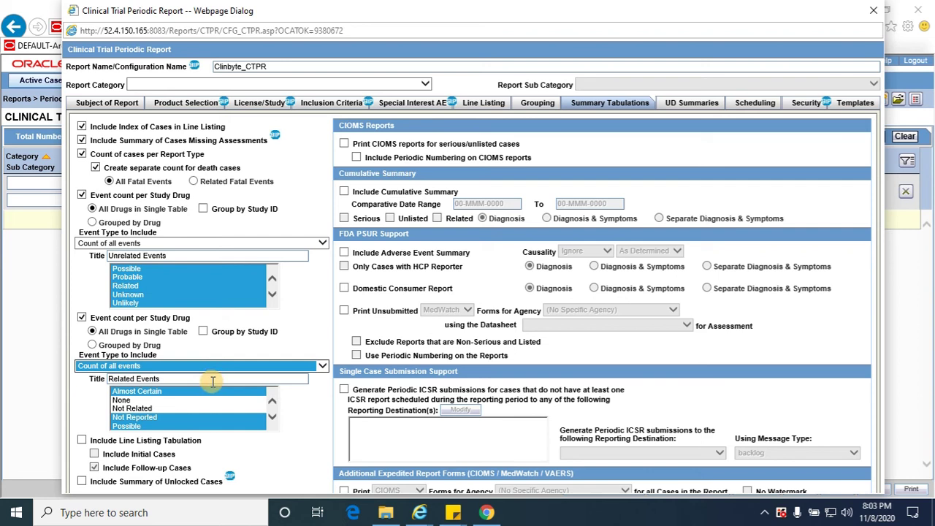
{"action": "left_click", "coordinate": [210, 399], "text": "ctrl"}
{"action": "left_click", "coordinate": [210, 407], "text": "ctrl"}
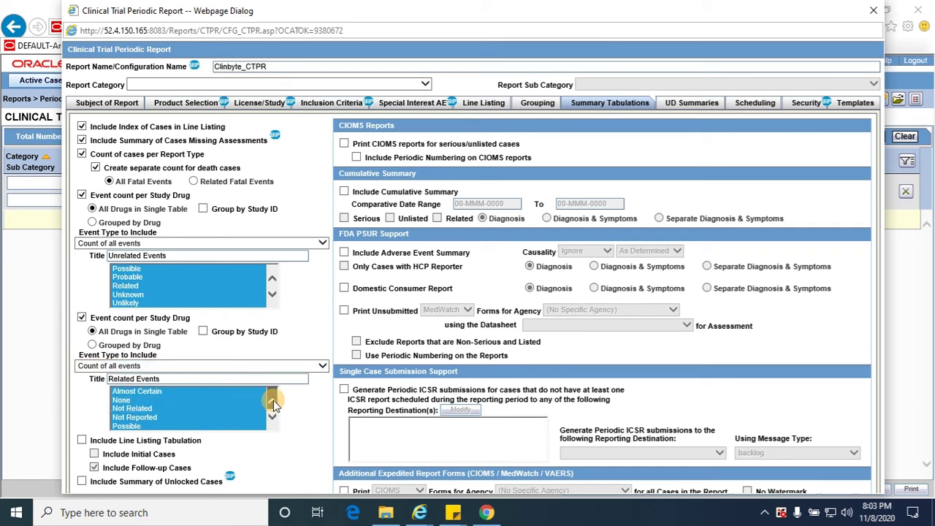
{"action": "left_click", "coordinate": [169, 411], "text": "ctrl"}
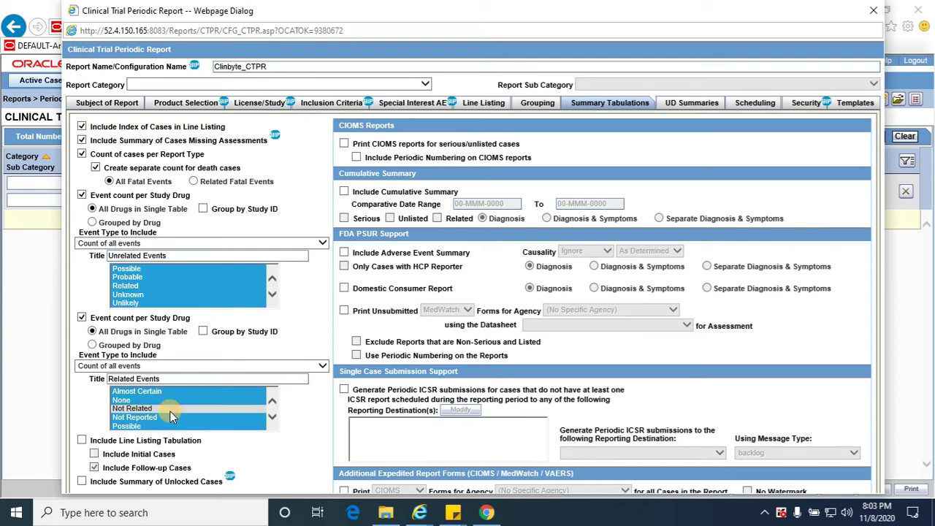
{"action": "left_click", "coordinate": [160, 400], "text": "ctrl"}
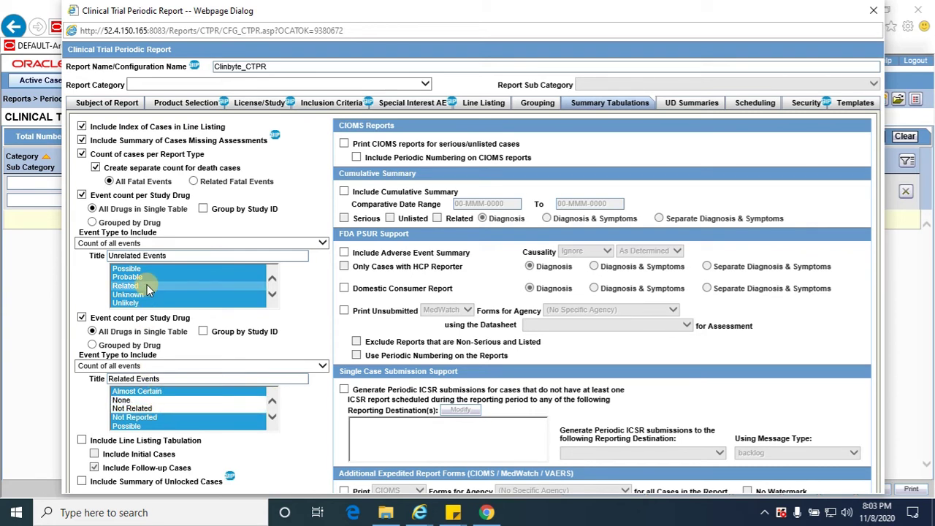
{"action": "scroll", "coordinate": [263, 289], "scroll_direction": "up", "scroll_amount": 2}
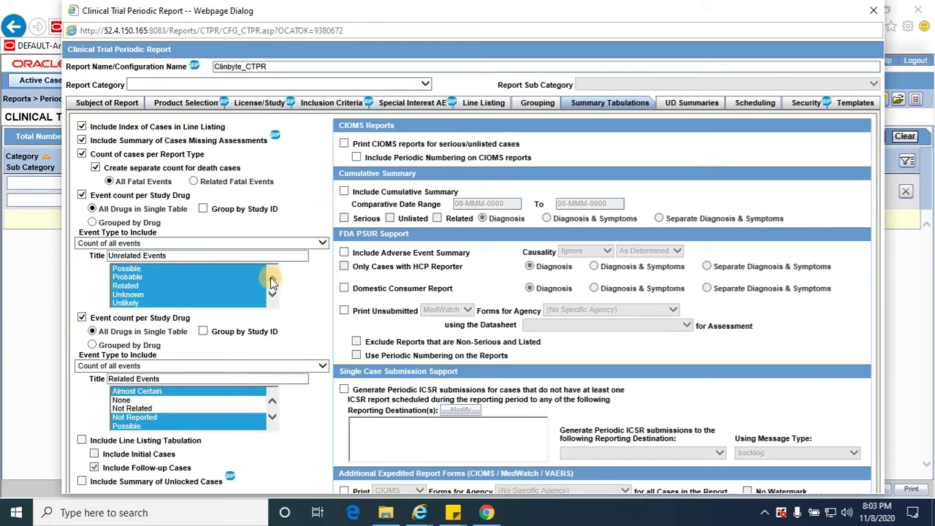
{"action": "scroll", "coordinate": [271, 282], "scroll_direction": "up", "scroll_amount": 2}
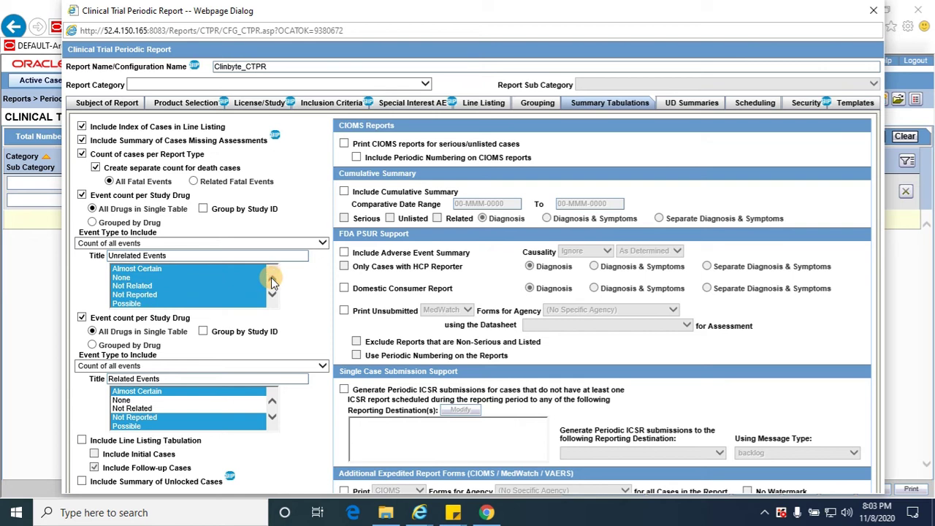
Narrow Unrelated Events causalities to Not Related, Not Reported and Unlikely
{"action": "left_click", "coordinate": [195, 271]}
{"action": "left_click", "coordinate": [193, 286]}
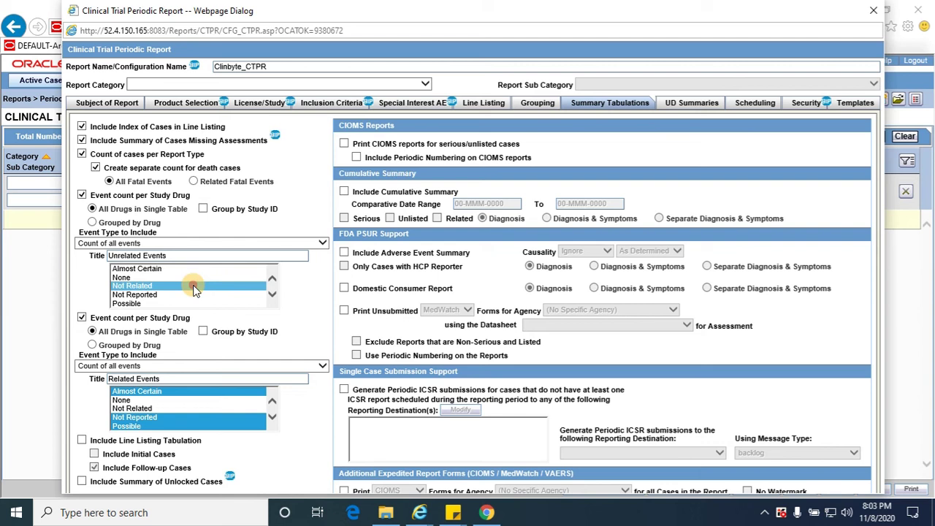
{"action": "left_click", "coordinate": [194, 296], "text": "ctrl"}
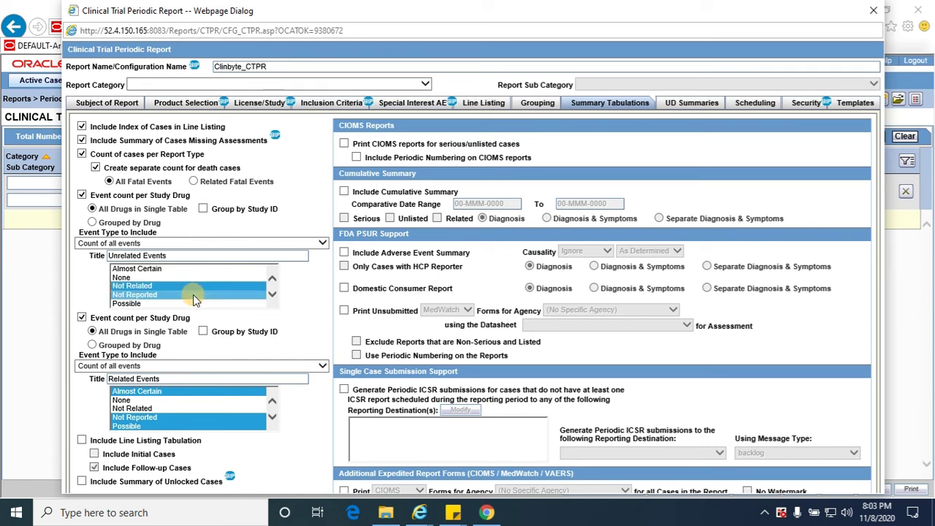
{"action": "left_click", "coordinate": [271, 294]}
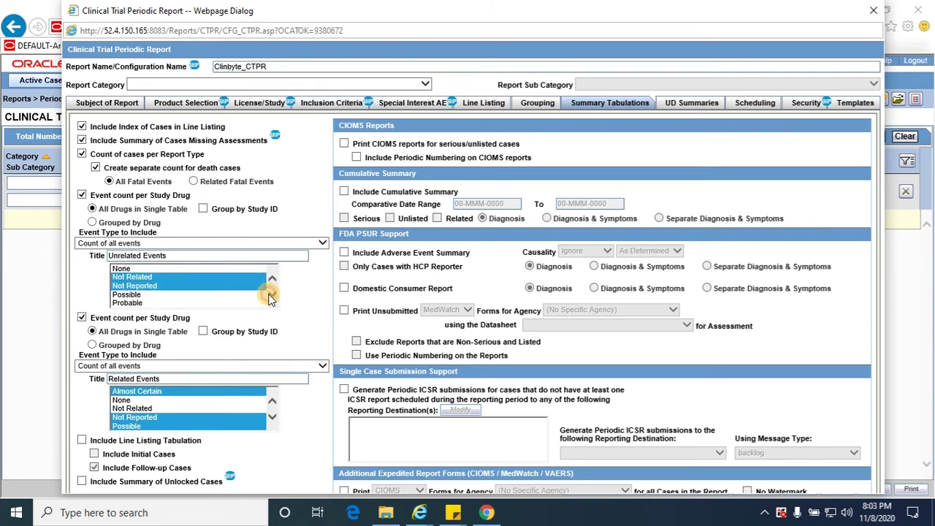
{"action": "left_click", "coordinate": [271, 294]}
{"action": "left_click", "coordinate": [271, 294]}
{"action": "left_click", "coordinate": [271, 298]}
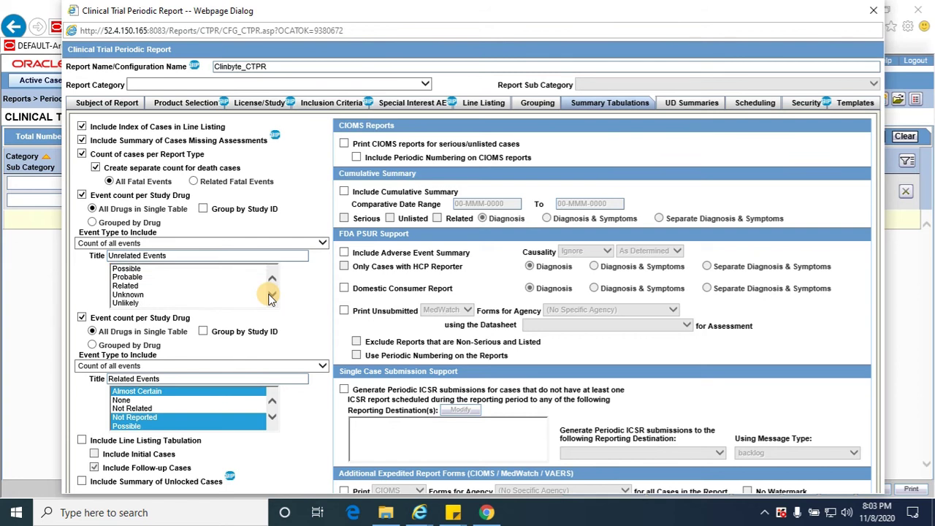
{"action": "left_click", "coordinate": [231, 304], "text": "ctrl"}
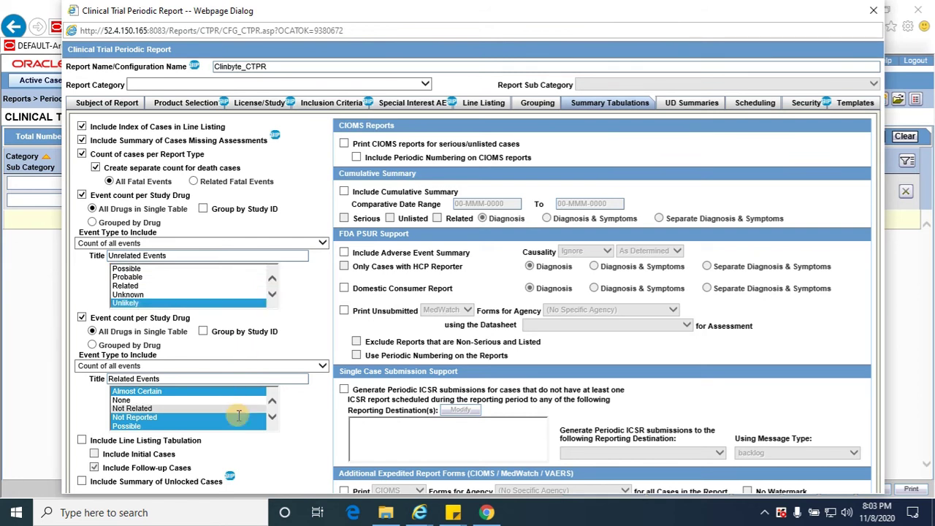
Include the line listing tabulation with initial cases and print CIOMS reports with periodic numbering
{"action": "left_click", "coordinate": [81, 440]}
{"action": "left_click", "coordinate": [94, 454]}
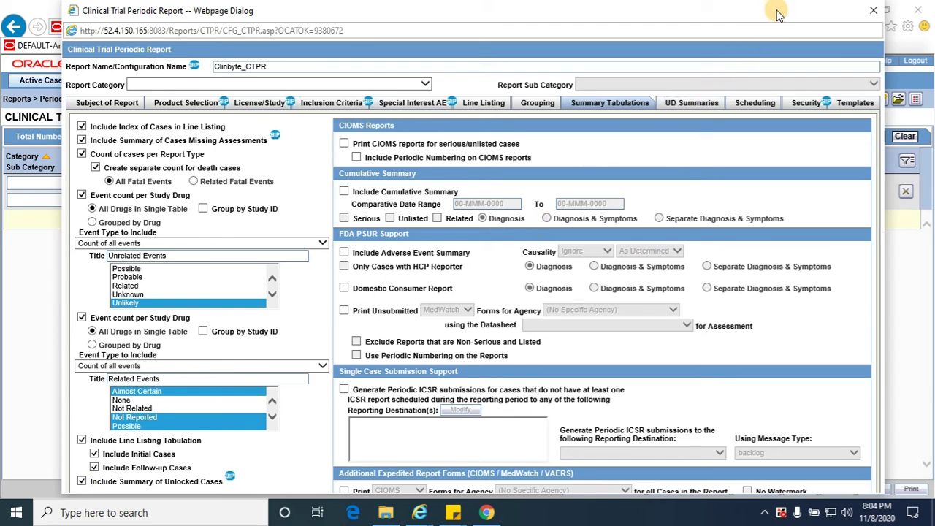
{"action": "left_click", "coordinate": [344, 143]}
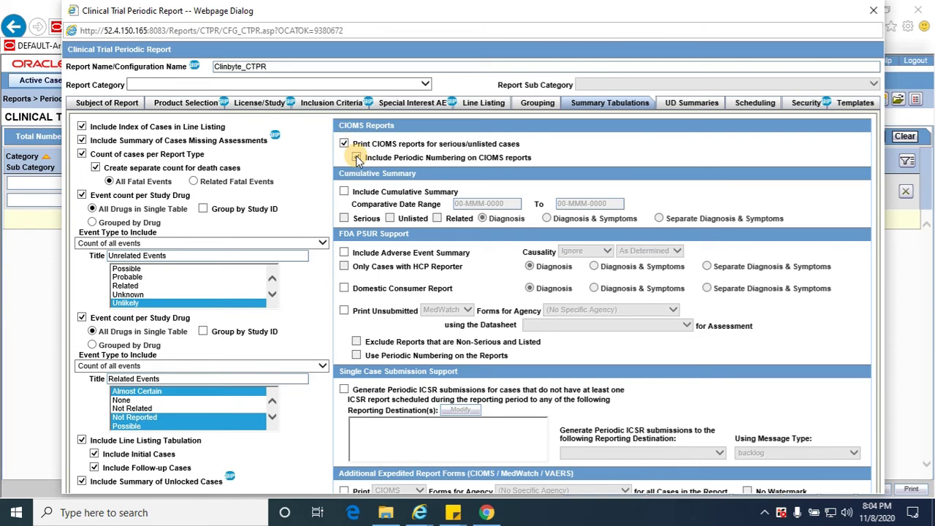
{"action": "left_click", "coordinate": [356, 158]}
In UD Summaries, identify SUSAR and special interest events and number pages separately
{"action": "left_click", "coordinate": [686, 107]}
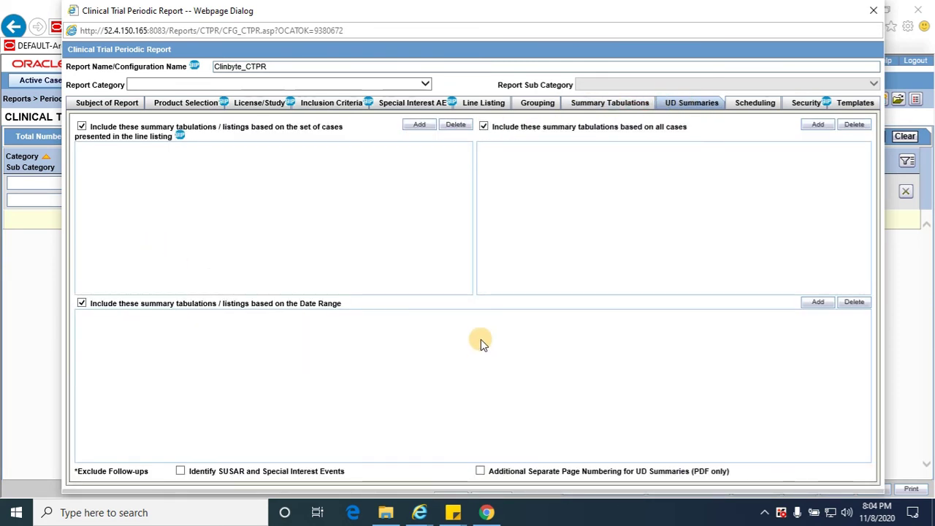
{"action": "left_click", "coordinate": [180, 471]}
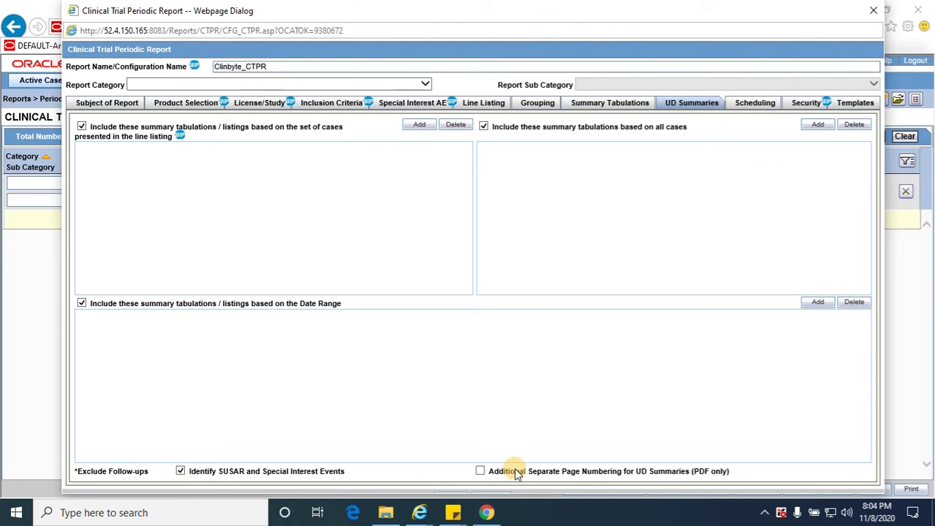
{"action": "left_click", "coordinate": [480, 471]}
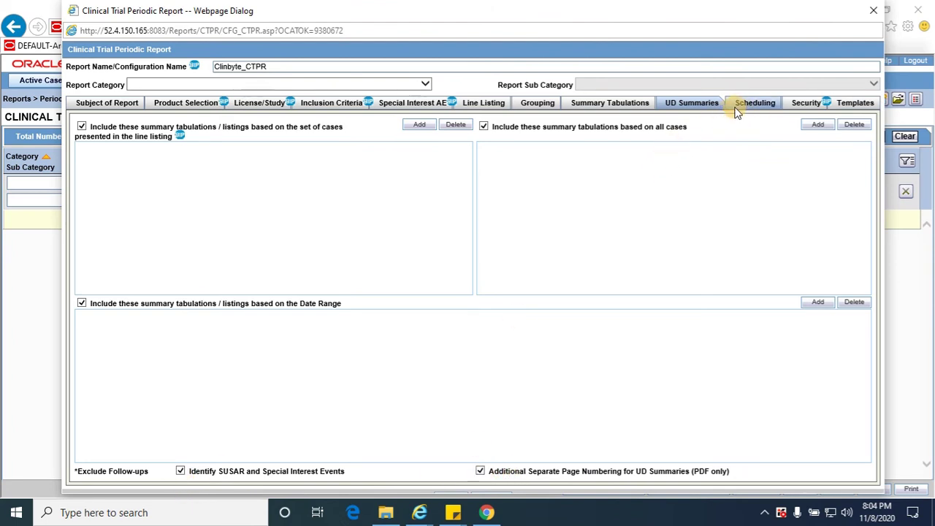
Check the Security sharing, then save the Clinbyte_CTPR configuration with justification Not specified
{"action": "left_click", "coordinate": [803, 103]}
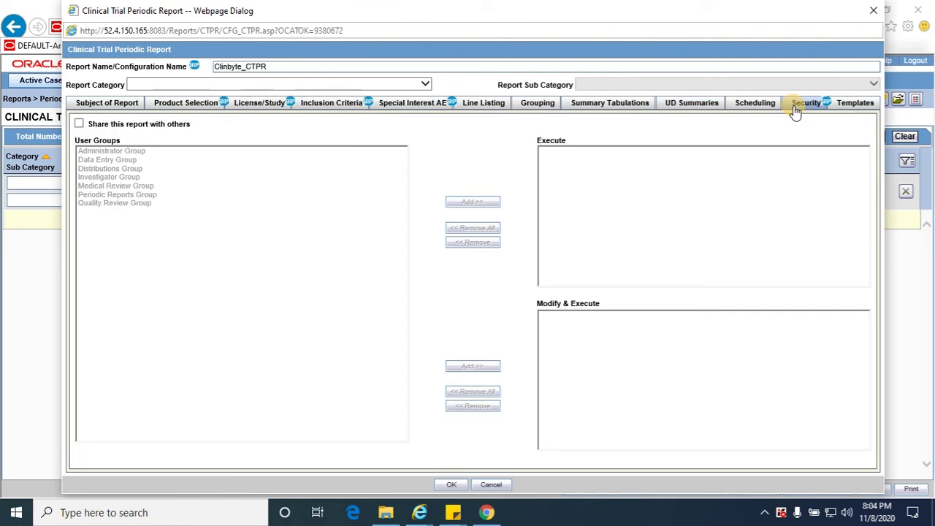
{"action": "left_click", "coordinate": [454, 485]}
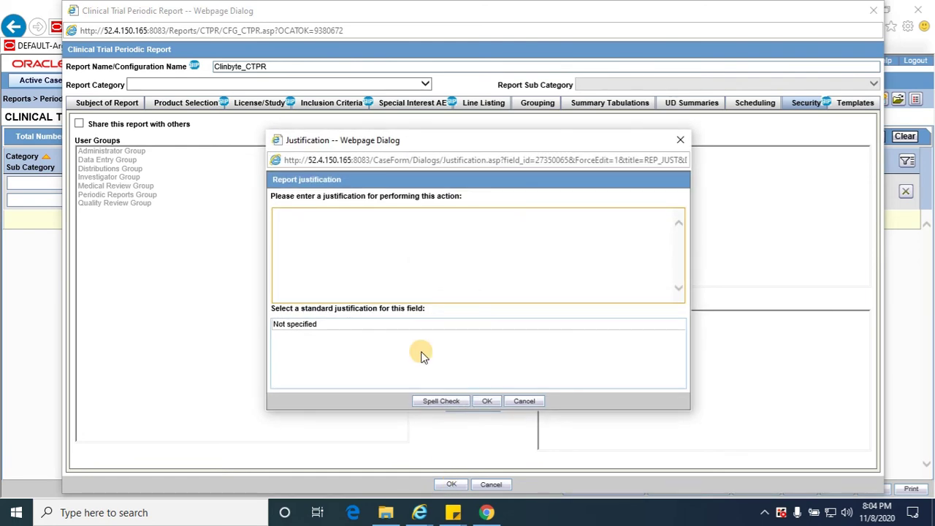
{"action": "left_click", "coordinate": [419, 326]}
{"action": "left_click", "coordinate": [485, 395]}
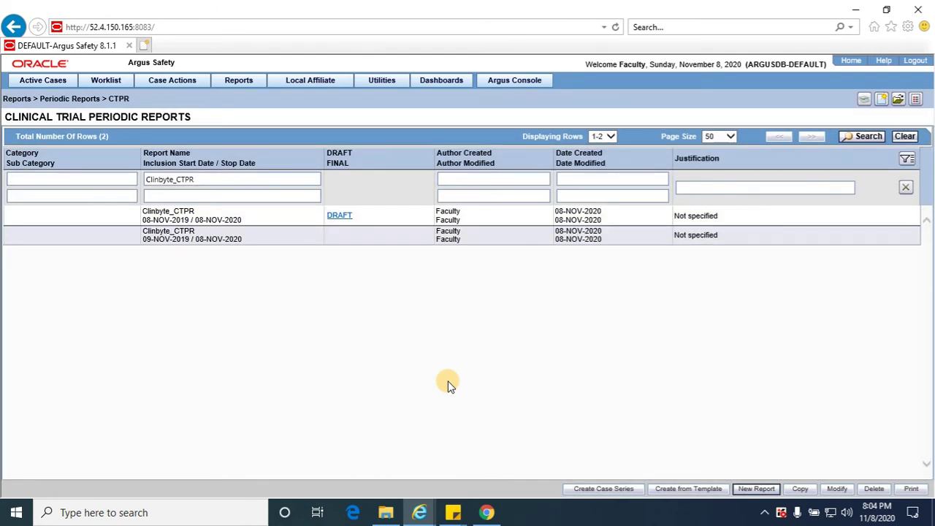
Select the Clinbyte_CTPR report dated 09-NOV-2019 to 08-NOV-2020 in the list
{"action": "left_click", "coordinate": [267, 243]}
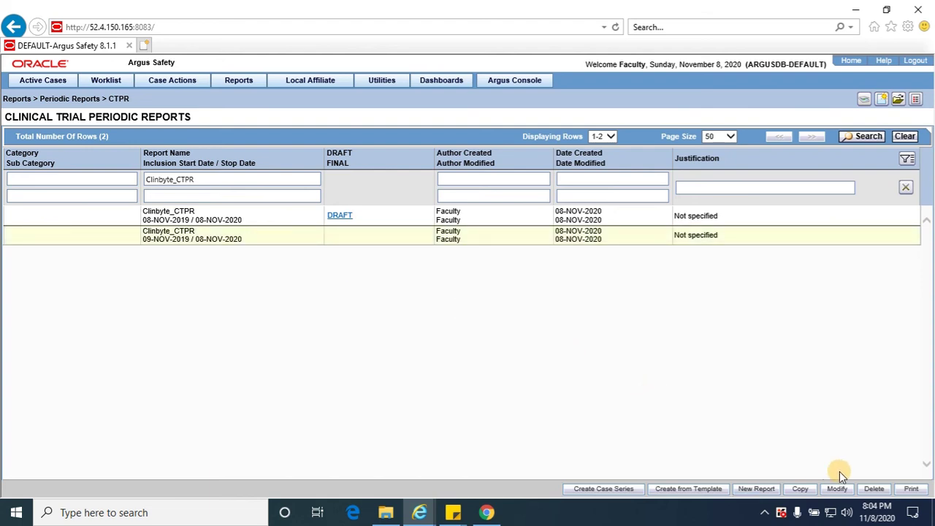
Send the 09-NOV-2019 Clinbyte_CTPR report to Report Batch Printing and review the Report Format options
{"action": "left_click", "coordinate": [913, 488]}
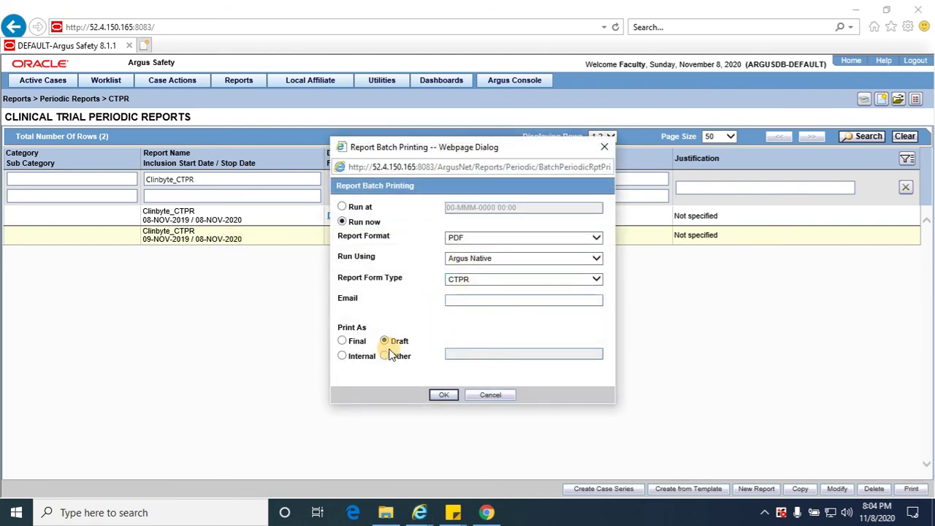
{"action": "left_click", "coordinate": [493, 240]}
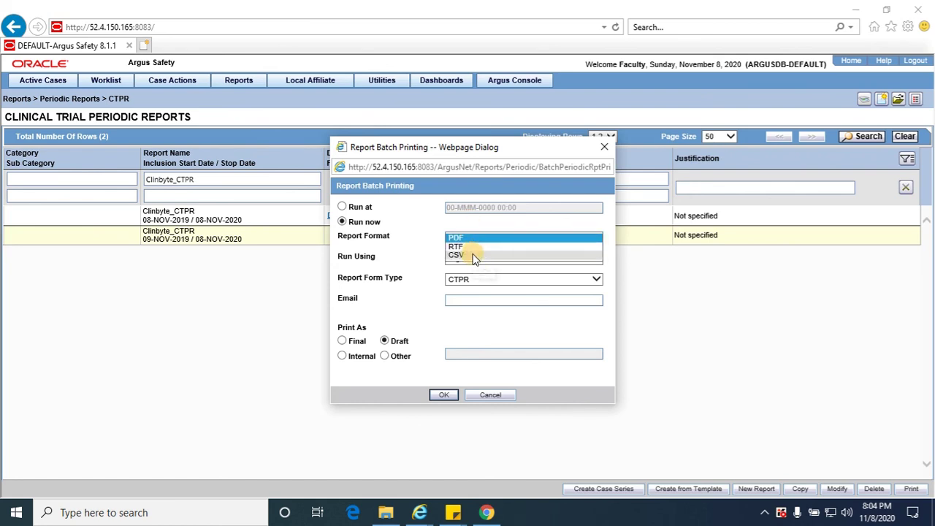